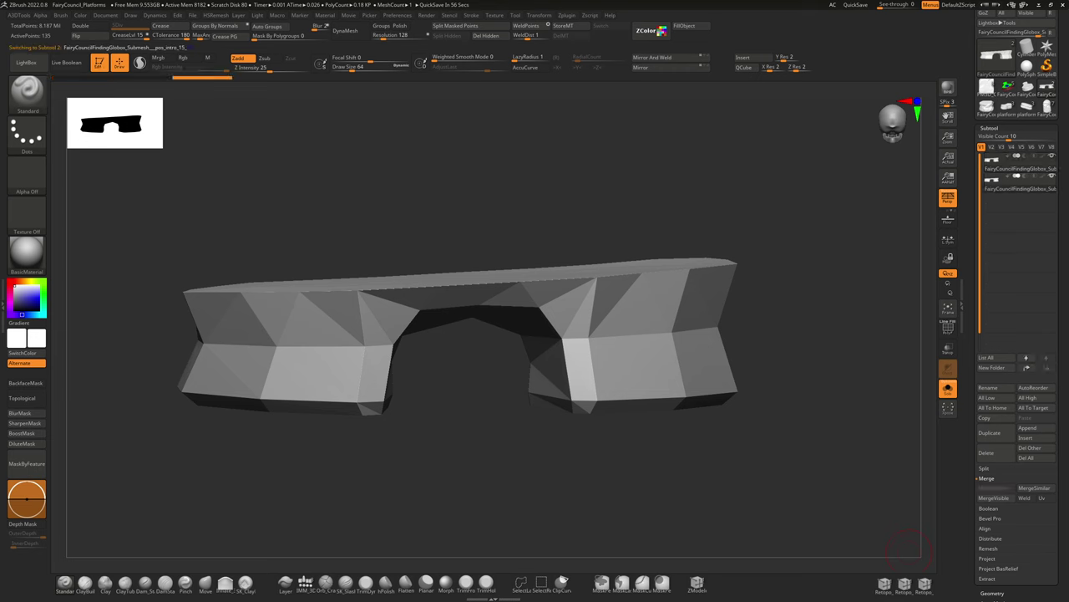
Step: Switch to Subtool 2 to show the sculpted rock platform instead of the low-poly blockout
key("Down")
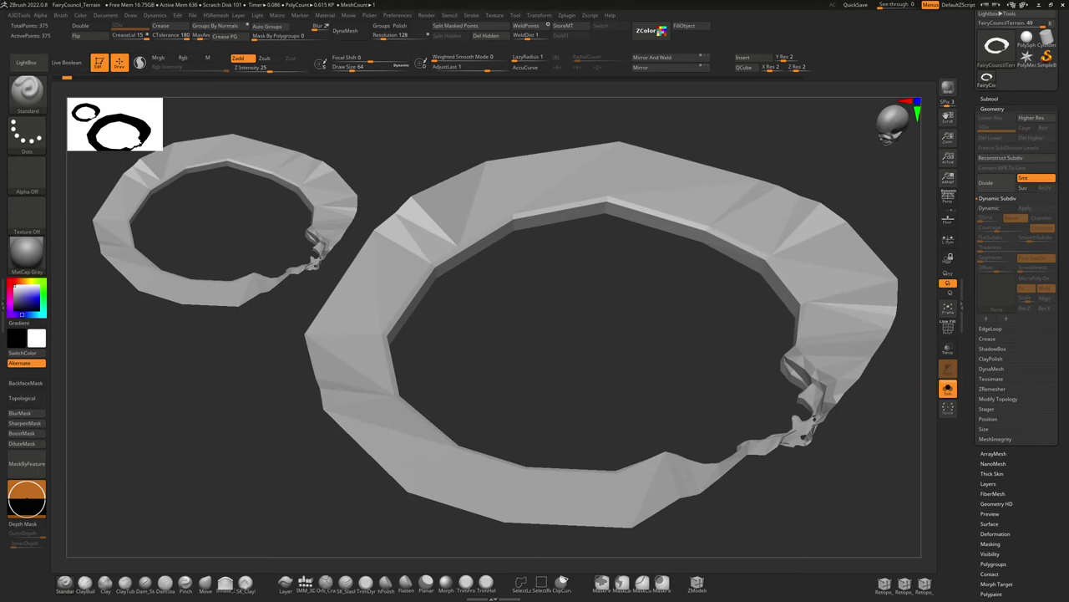
Step: Change the active subtool from the IslandProxy blockout to the smooth sculpted IslandProxy1
key("ctrl+shift")
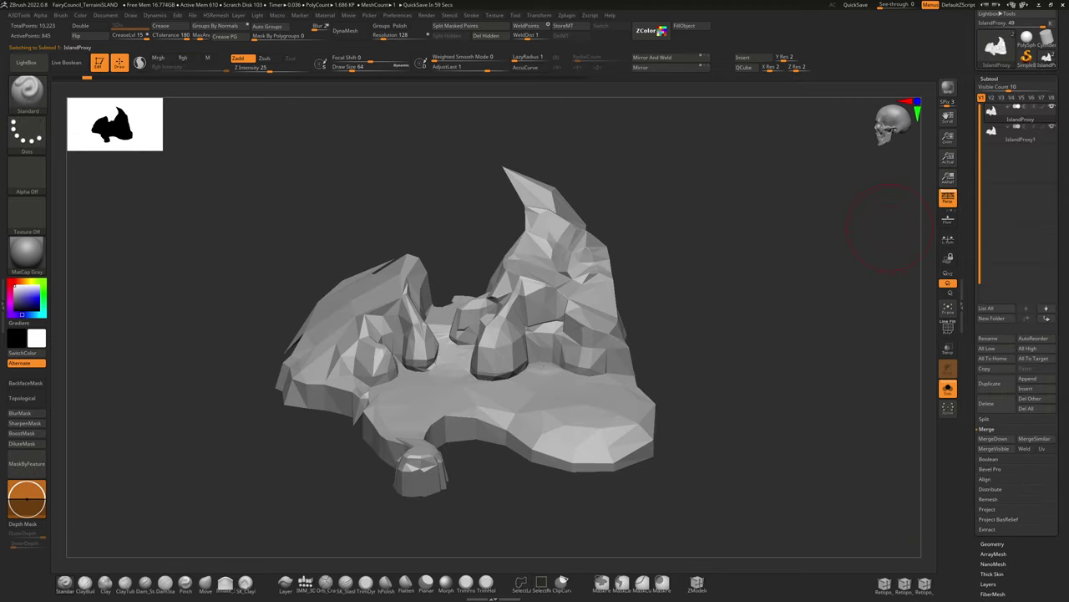
key("Down")
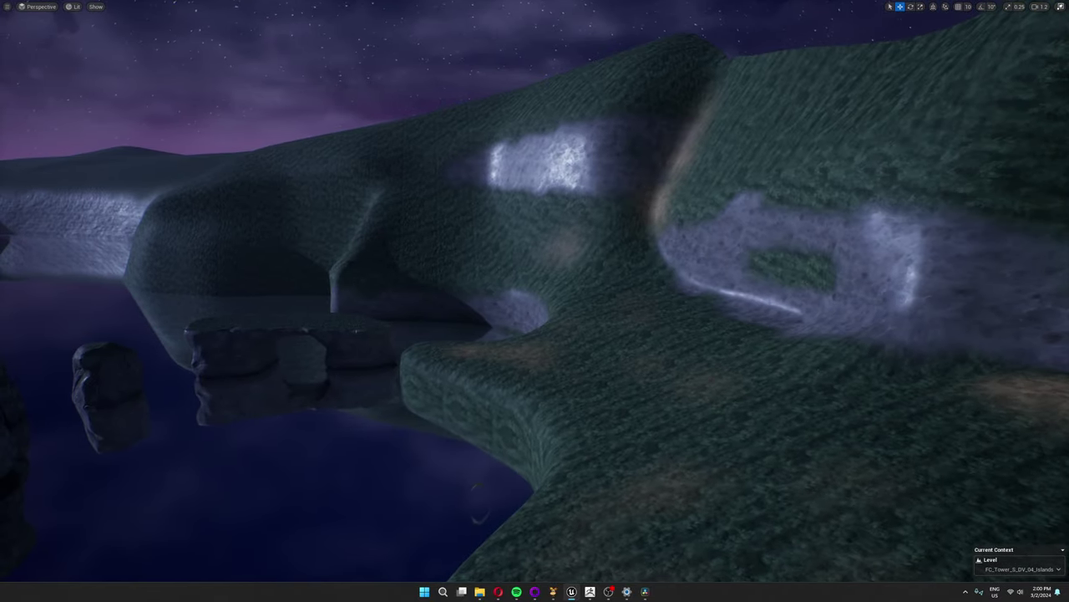
Step: Drag the rock pillar onto the island's grassy hillside, nudging it left into its final spot
left_click_drag(109, 393, 750, 295)
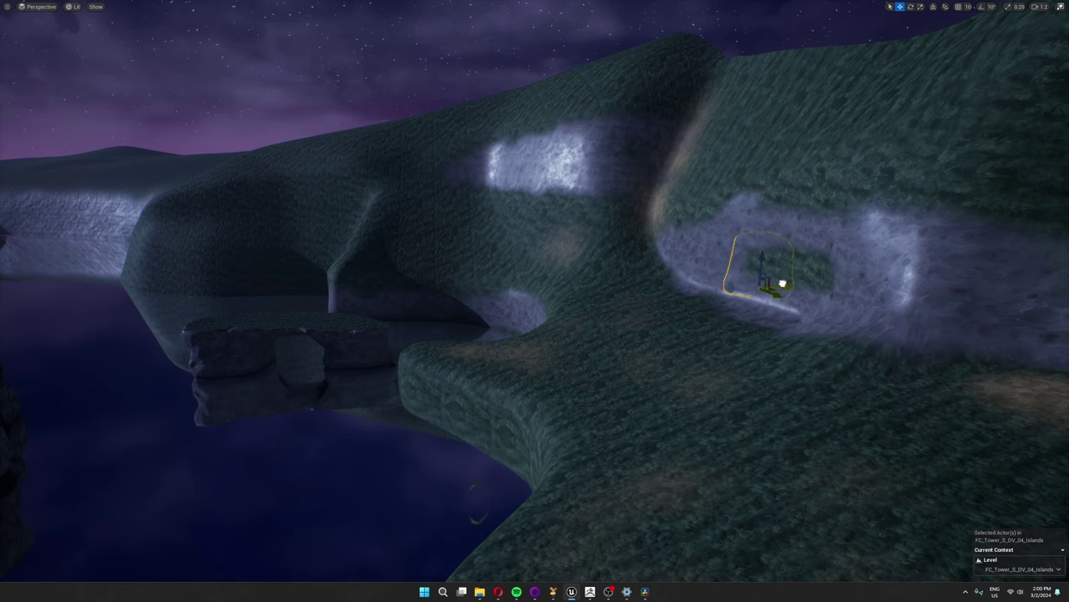
left_click_drag(763, 283, 642, 289)
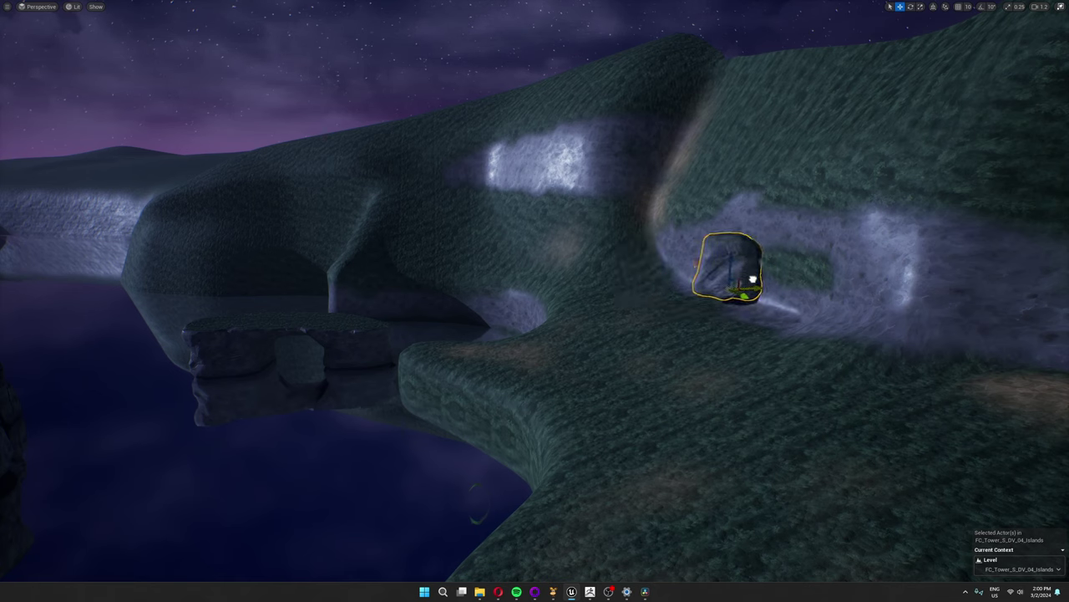
left_click_drag(762, 278, 353, 328)
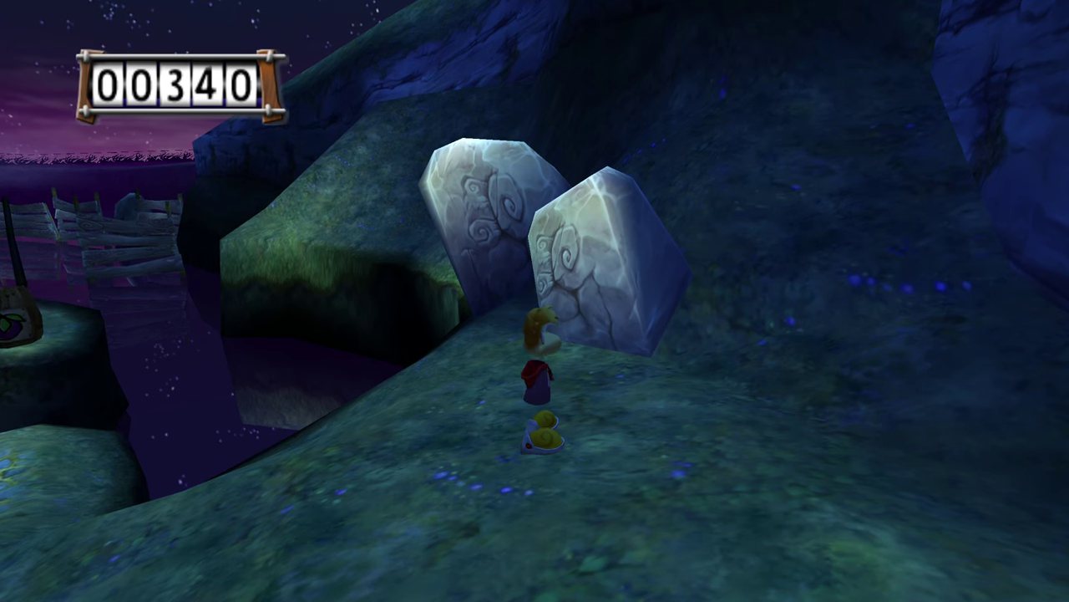
Step: Pan the first-person game camera from the fence to the lum-circled dolmen, then redo the boulder's first crack
key("Left")
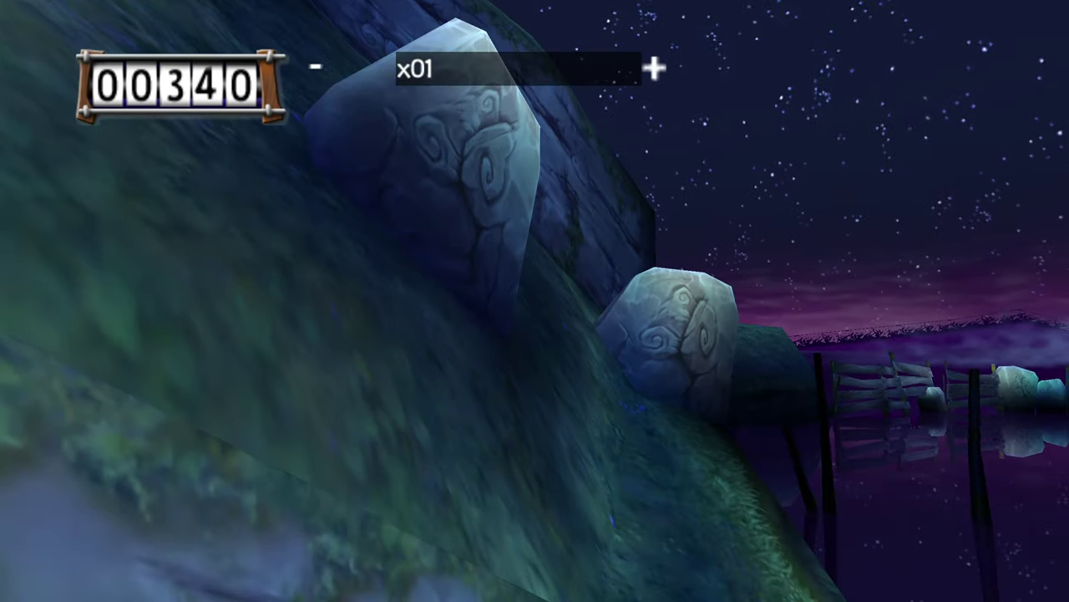
key("Right")
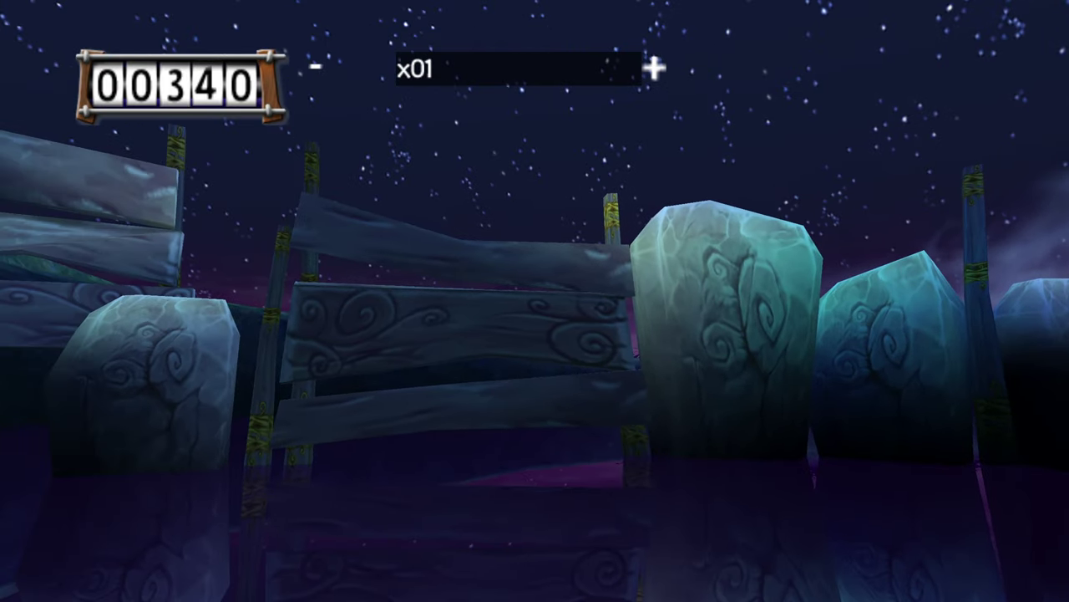
key("Left")
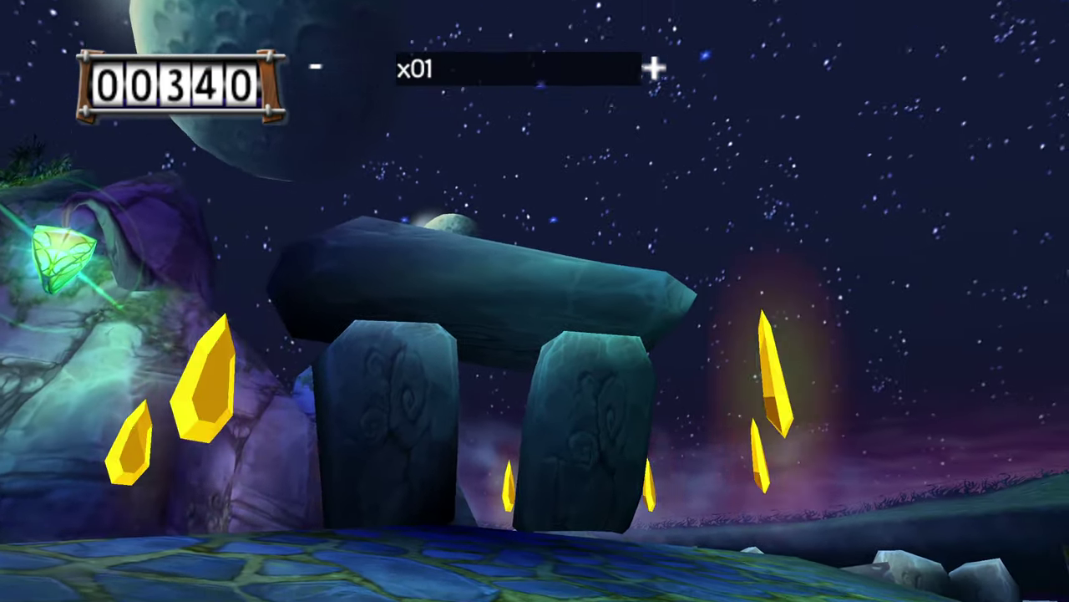
key("Left")
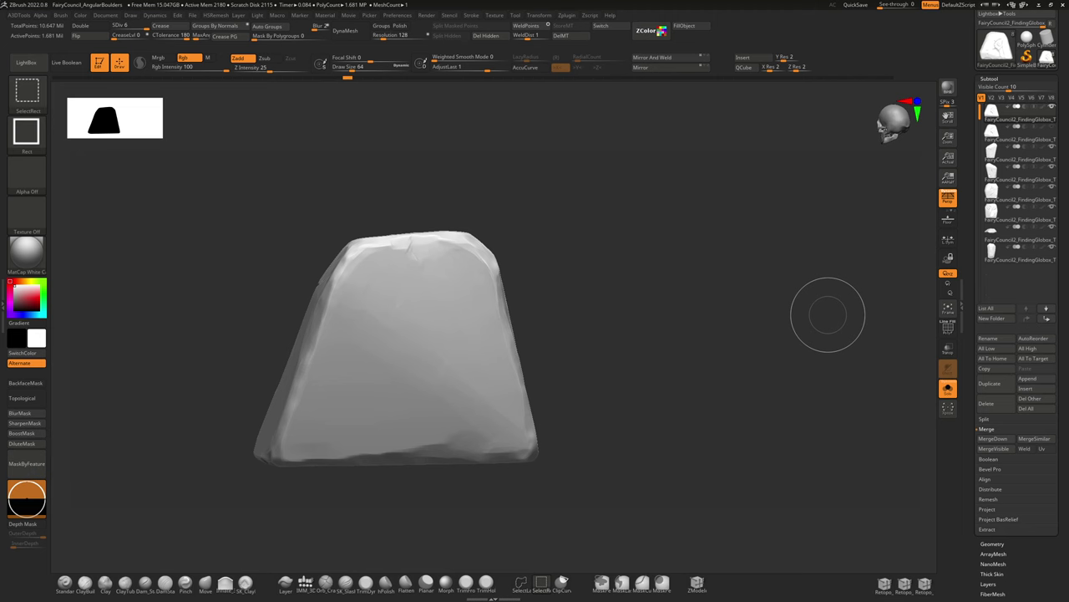
key("ctrl+shift+z")
key("ctrl+shift+z")
key("ctrl+shift+z")
Step: Redo the boulder's sculpt history, restoring three spirals, the widened central crack and chipped lower edges
key("ctrl+shift+z")
key("ctrl+shift+z")
key("ctrl+shift+z")
key("ctrl+shift+z")
key("ctrl+shift+z")
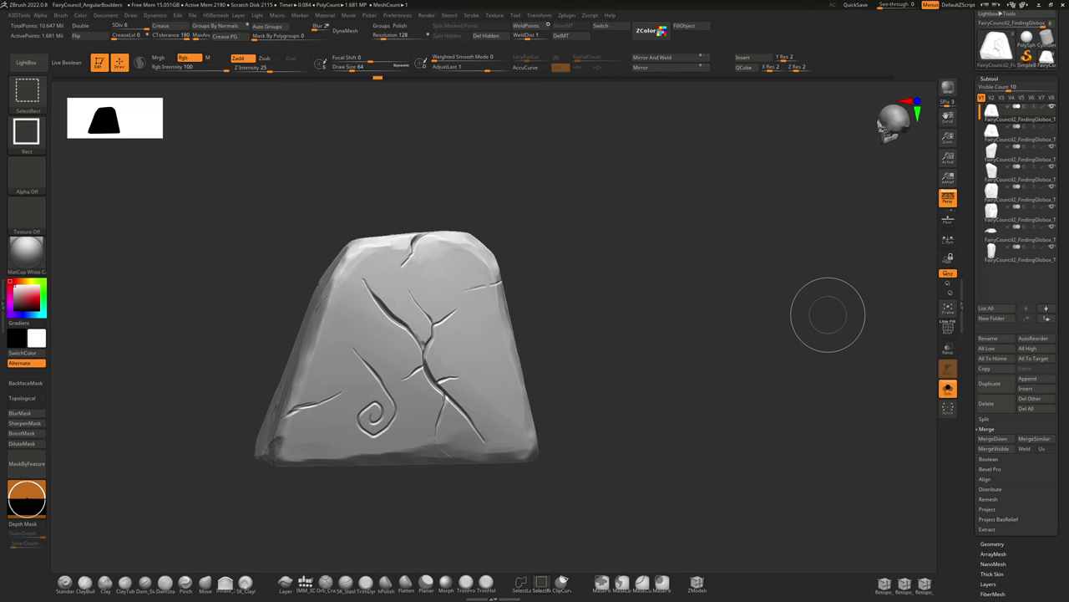
key("ctrl+shift+z")
key("ctrl+shift+z")
key("ctrl+shift+z")
key("ctrl+shift+z")
key("ctrl+shift+z")
key("ctrl+shift+z")
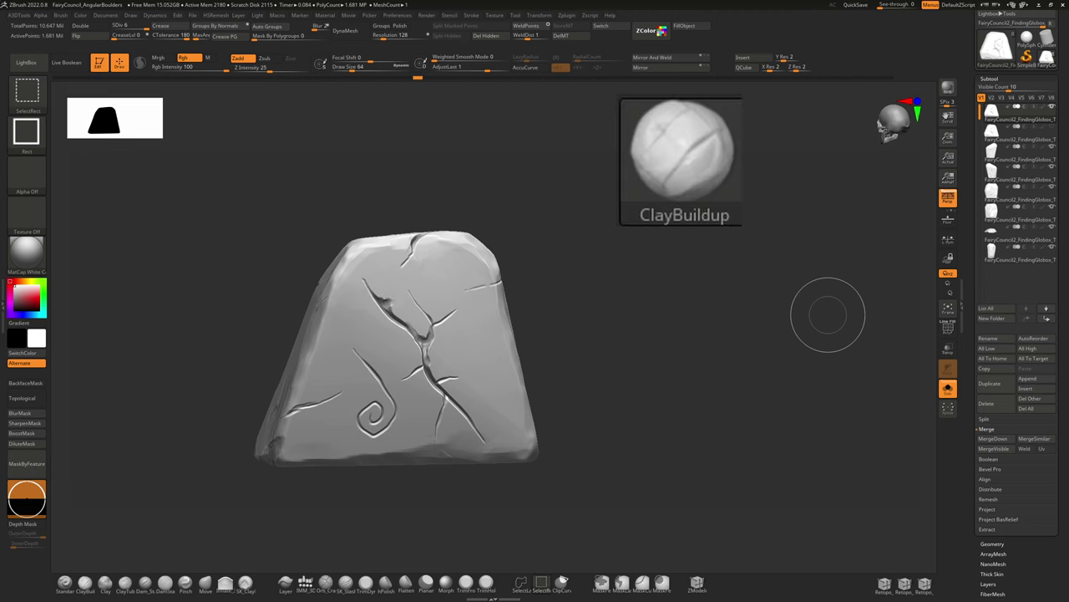
key("ctrl+shift+z")
key("ctrl+shift+z")
key("ctrl+shift+z")
key("ctrl+shift+z")
key("ctrl+shift+z")
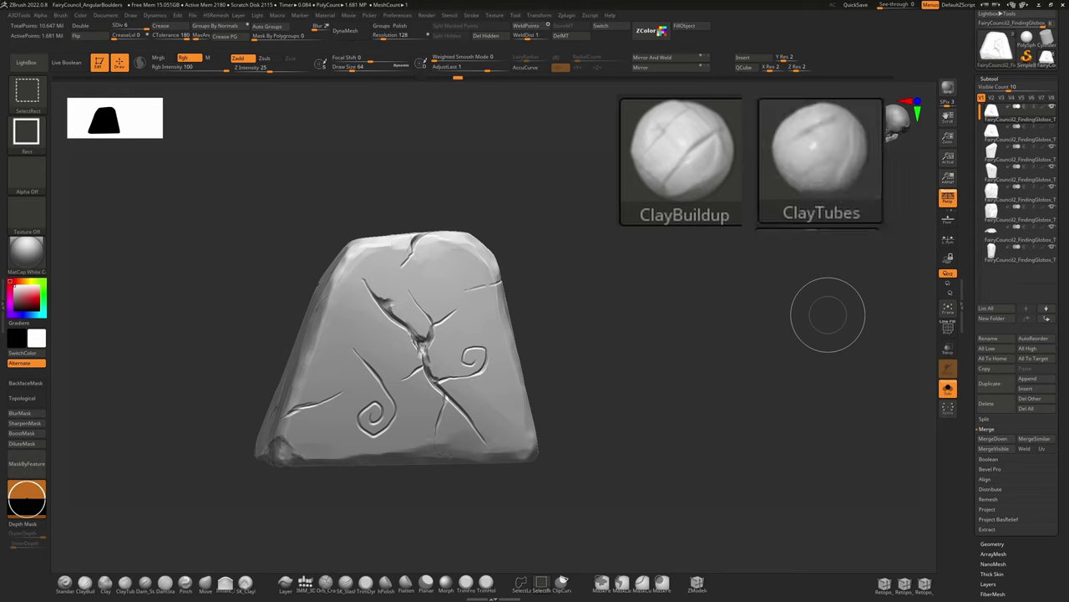
key("ctrl+shift+z")
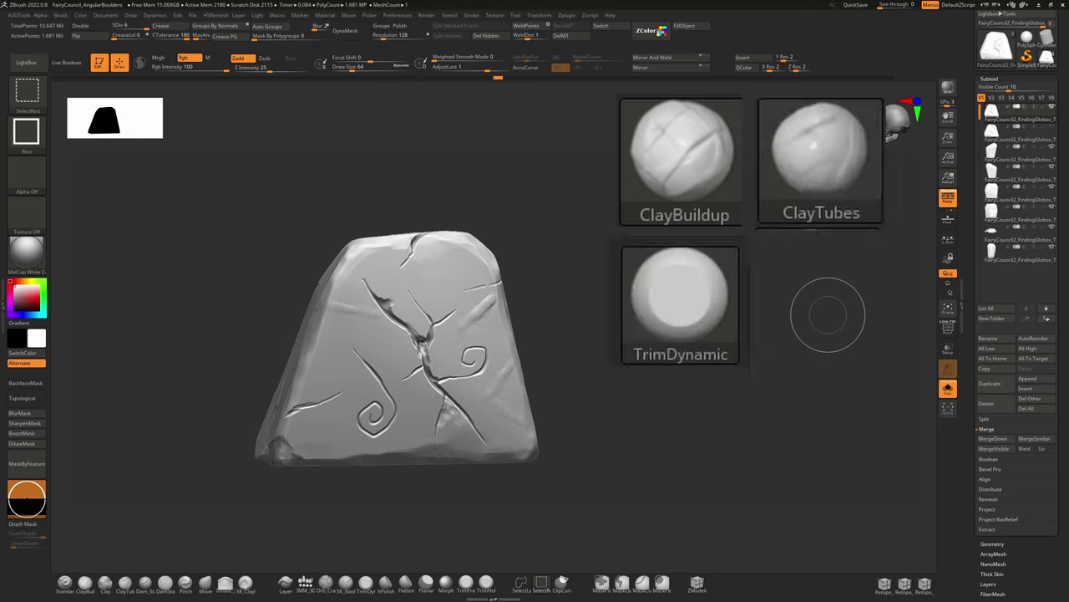
key("ctrl+shift+z")
key("ctrl+shift+z")
key("ctrl+shift+z")
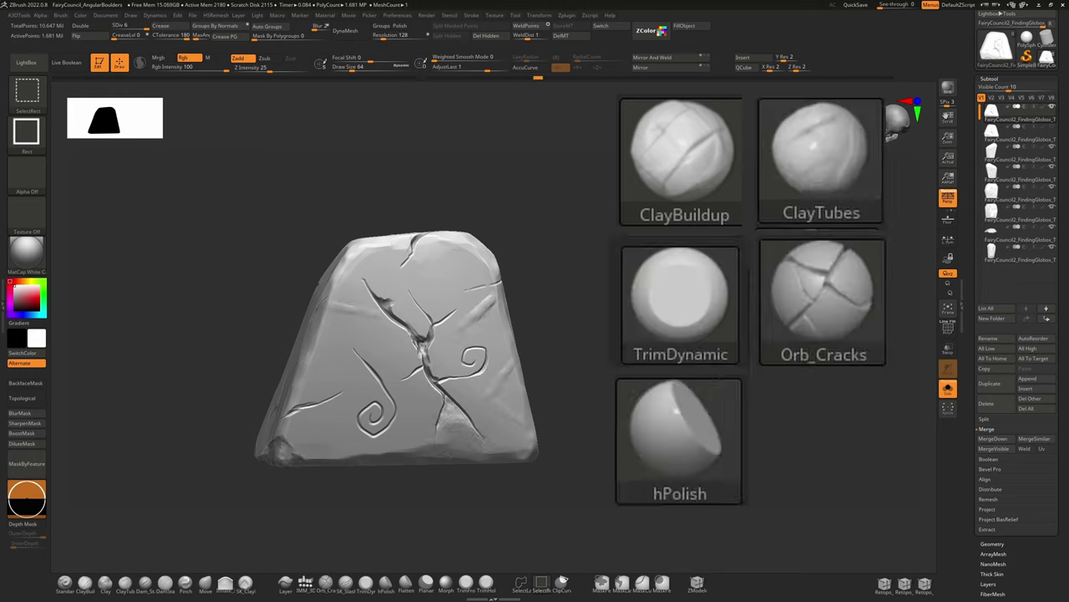
key("ctrl+shift+z")
key("ctrl+shift+z")
key("ctrl+shift+z")
key("ctrl+shift+z")
key("ctrl+shift+z")
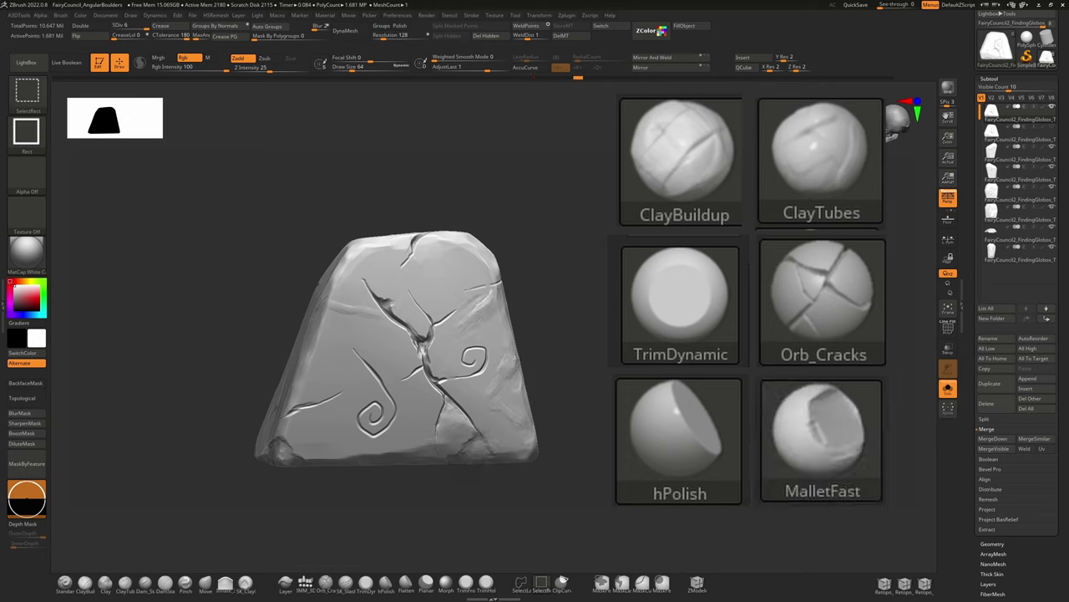
key("ctrl+shift+z")
key("ctrl+shift+z")
key("ctrl+shift+z")
key("ctrl+shift+z")
key("ctrl+shift+z")
key("ctrl+shift+z")
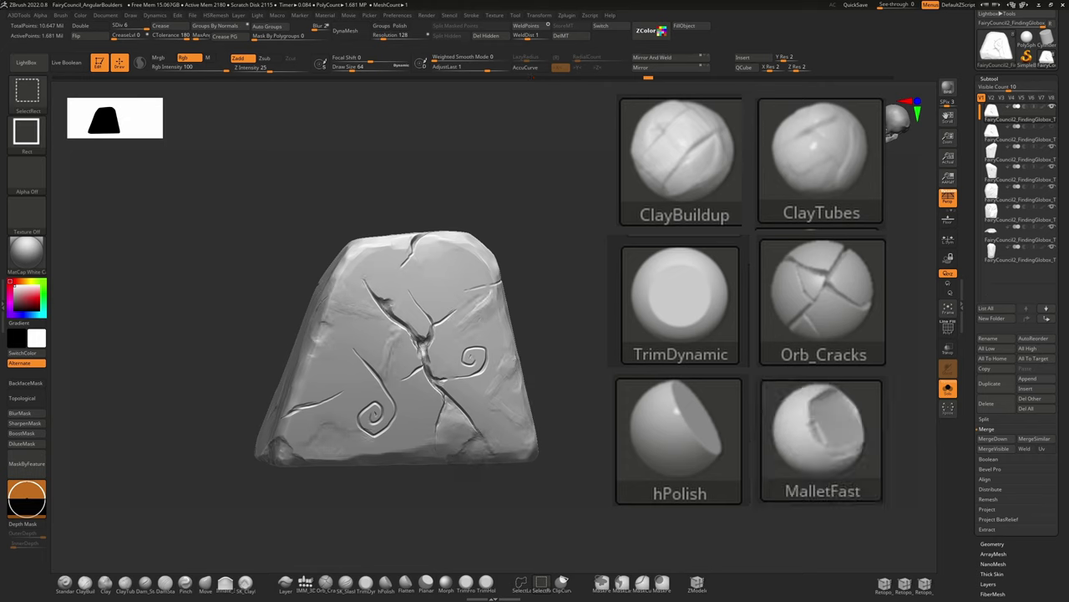
key("ctrl+shift+z")
key("ctrl+shift+z")
key("ctrl+shift+z")
key("ctrl+shift+z")
key("ctrl+shift+z")
key("ctrl+shift+z")
key("ctrl+shift+z")
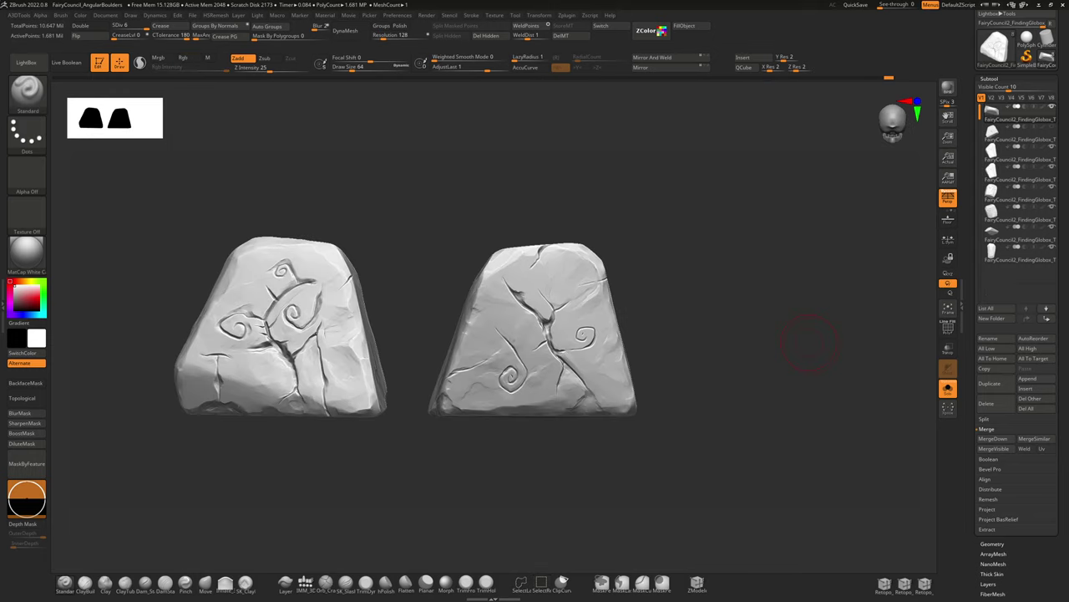
Step: Step through to Subtool 3, then Subtool 5, to see other carved boulder pairs
key("Down")
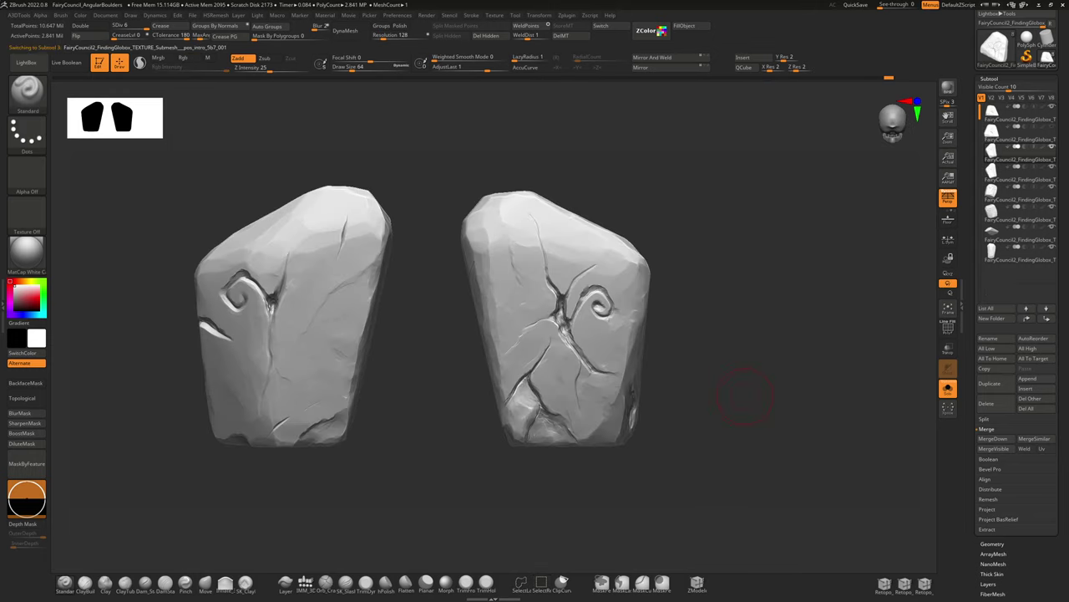
key("Down")
key("Down")
key("Down")
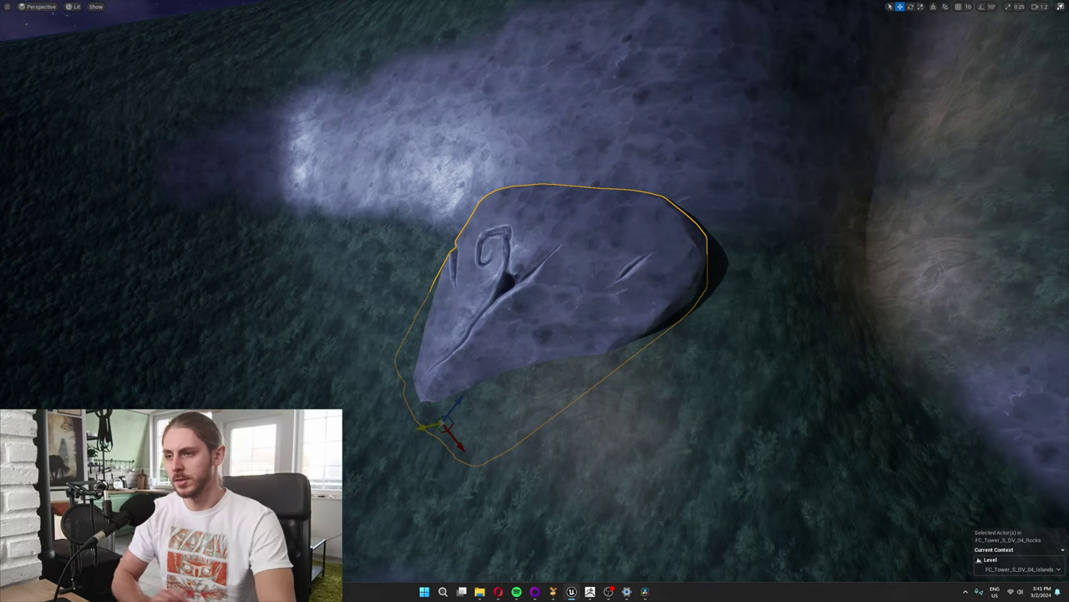
Step: Enable UseRVT under RVT_Blending on the rock's material instance and sink the rock into the terrain
left_click_drag(423, 425, 421, 428)
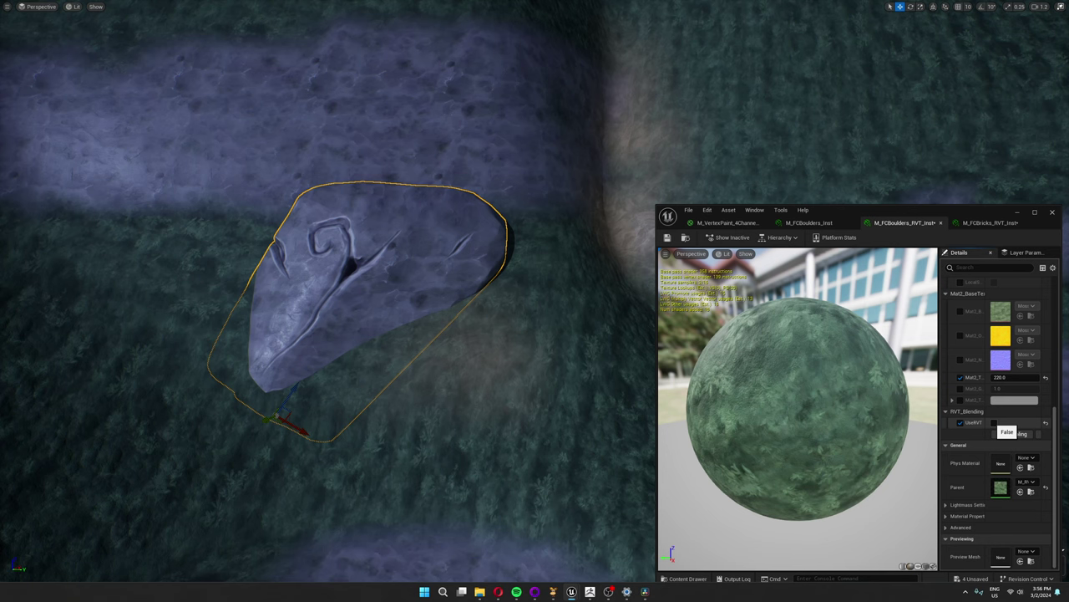
left_click(994, 423)
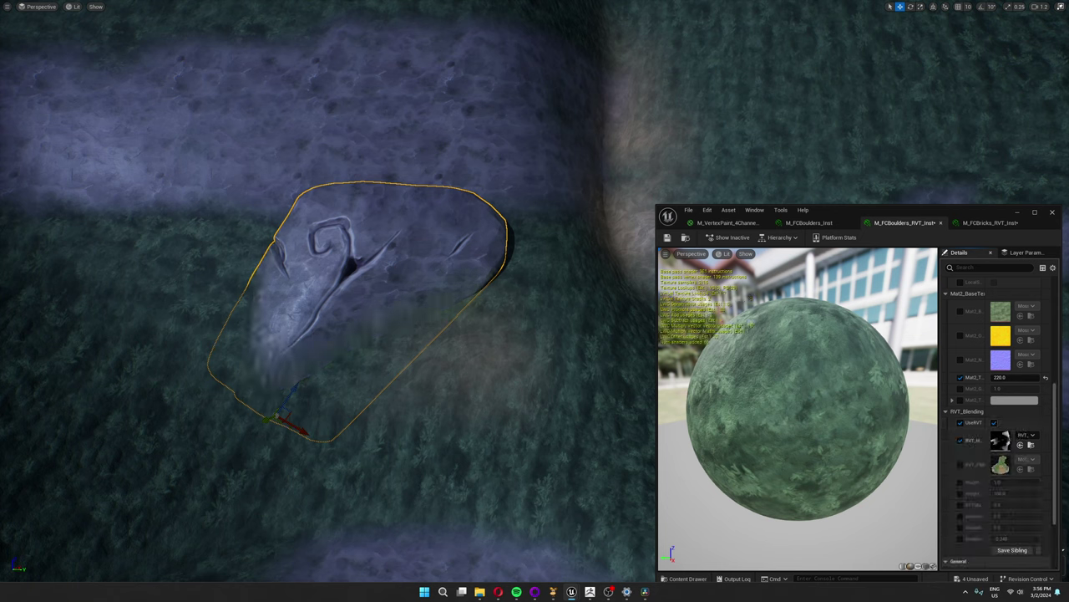
left_click_drag(278, 415, 270, 518)
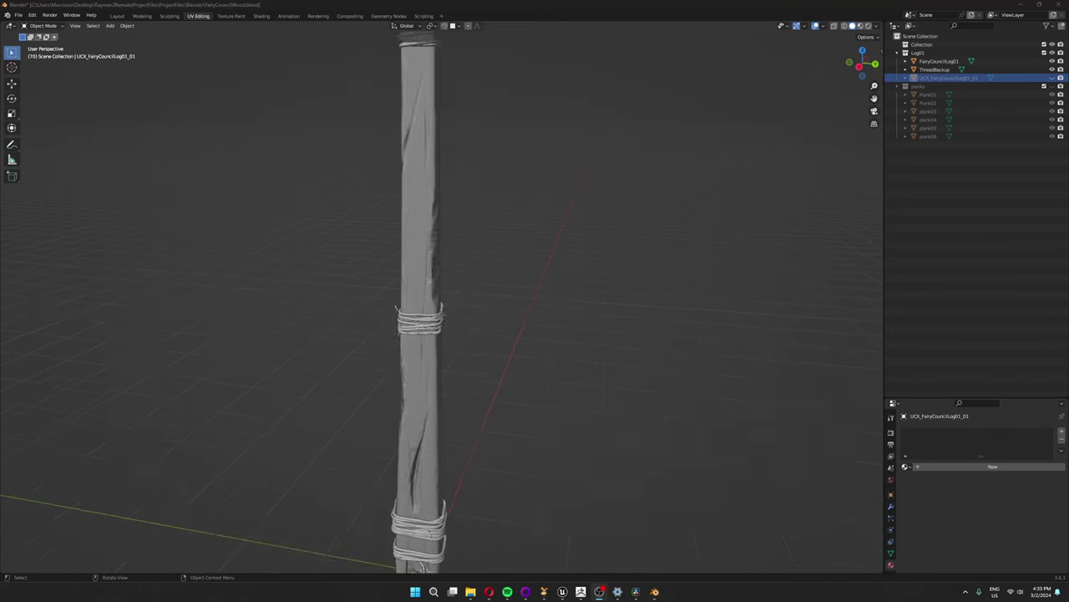
scroll(418, 318, "up", 5)
middle_click_drag(501, 334, 627, 342)
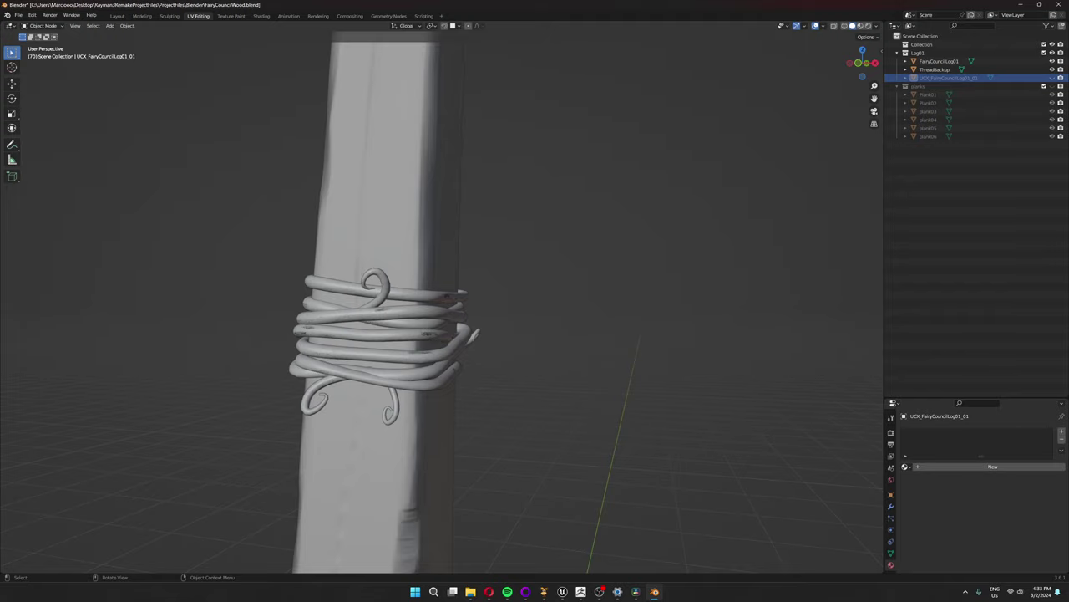
middle_click_drag(443, 334, 468, 339)
scroll(443, 335, "down", 8)
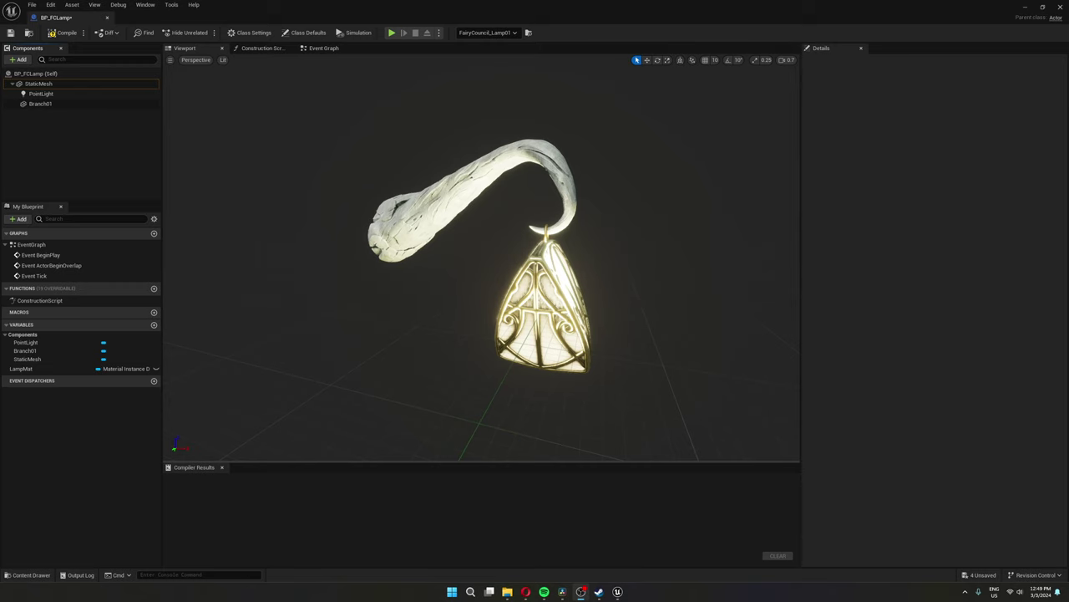
Step: Untick Cast Shadow on the lamp's StaticMesh, leaving the PointLight's Cast Shadows enabled
left_click(38, 83)
left_click(40, 103)
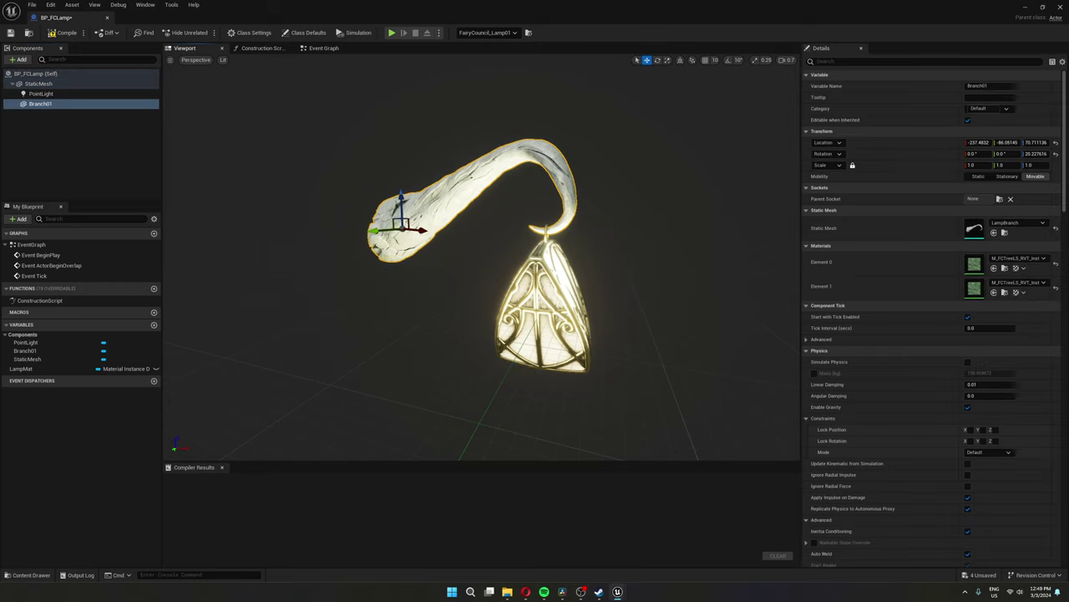
left_click(41, 94)
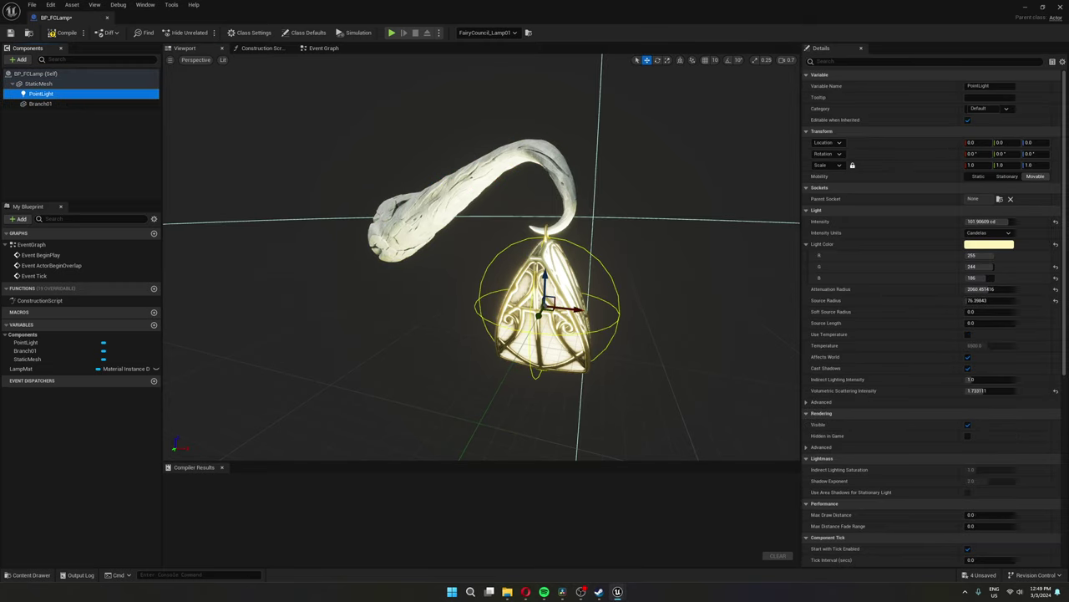
left_click(38, 83)
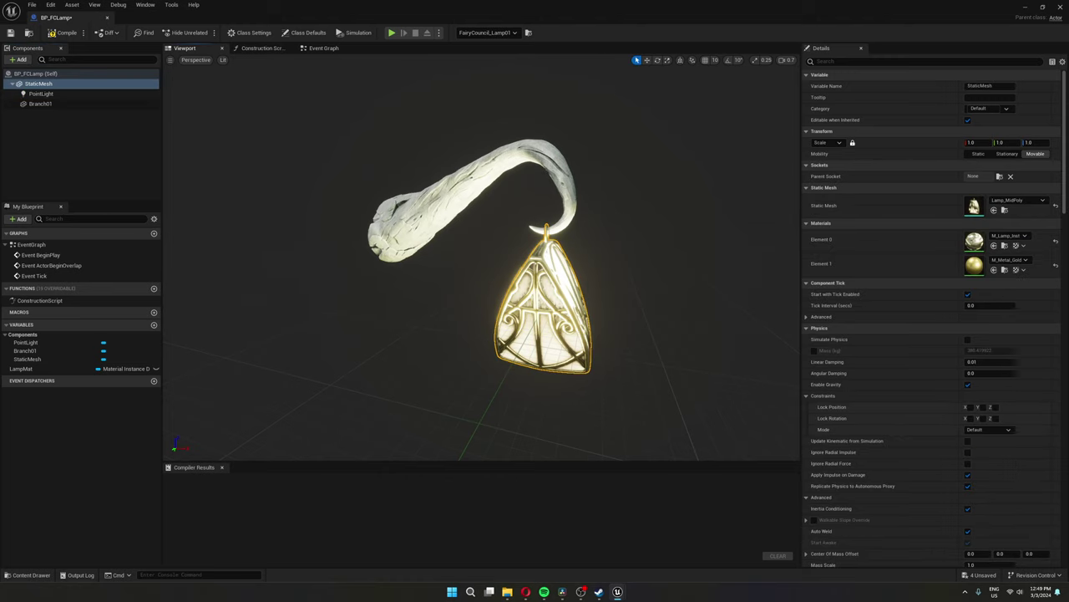
type("cast")
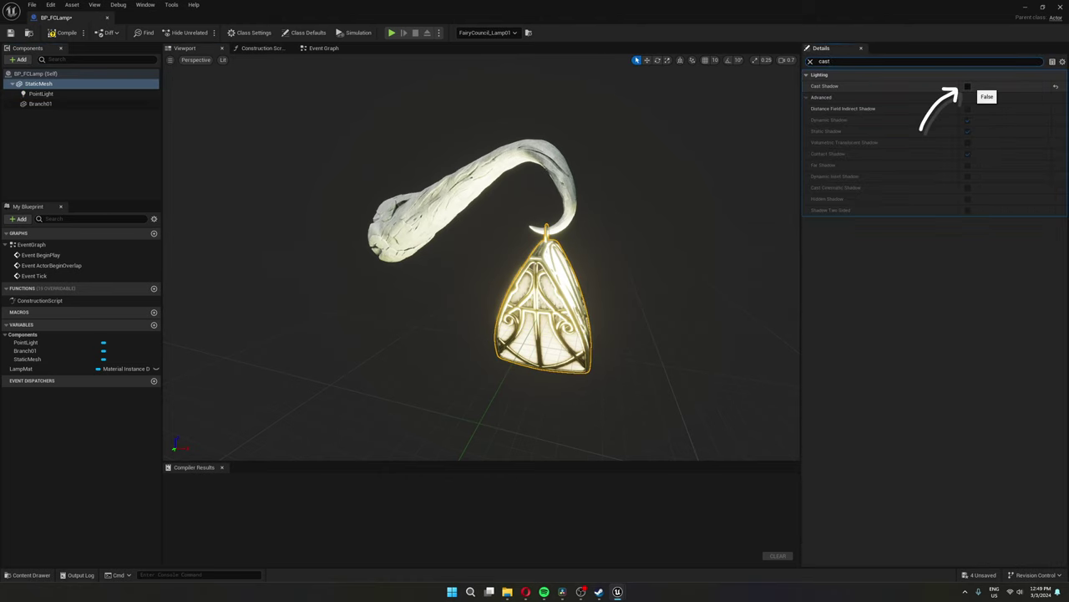
left_click(40, 93)
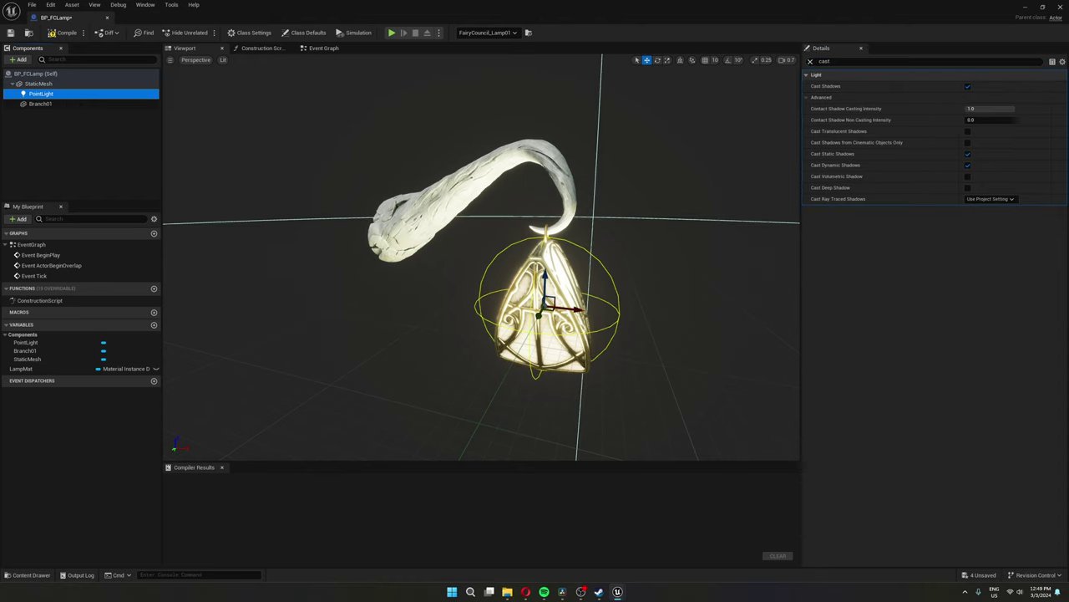
mouse_move(548, 305)
left_mouse_down()
mouse_move(644, 329)
mouse_move(555, 304)
left_mouse_up()
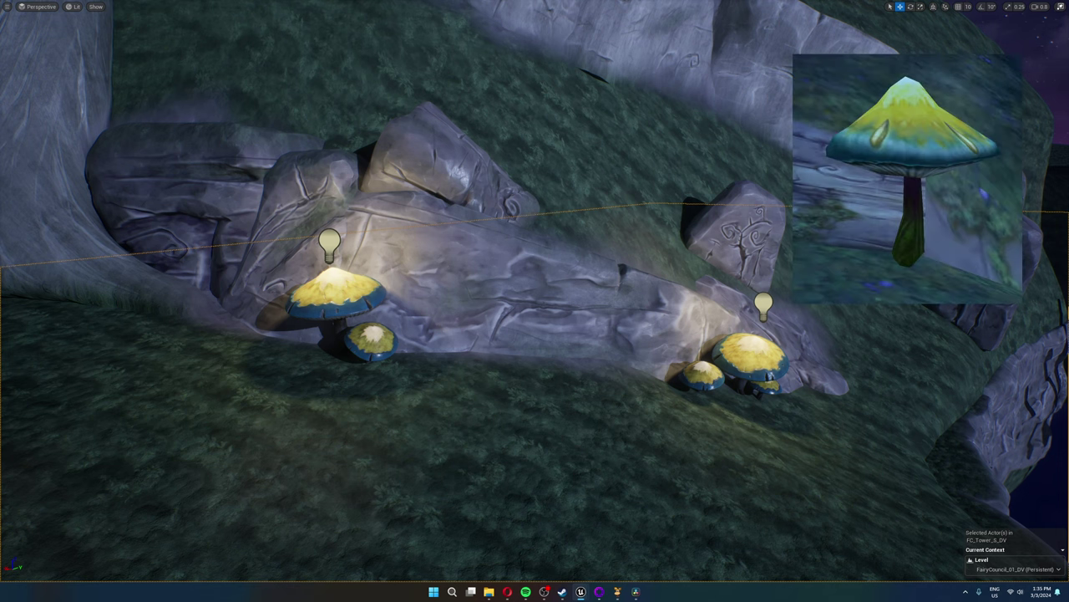
Step: Move the point light from above the left glowing mushroom toward the slope's right side
left_click(329, 243)
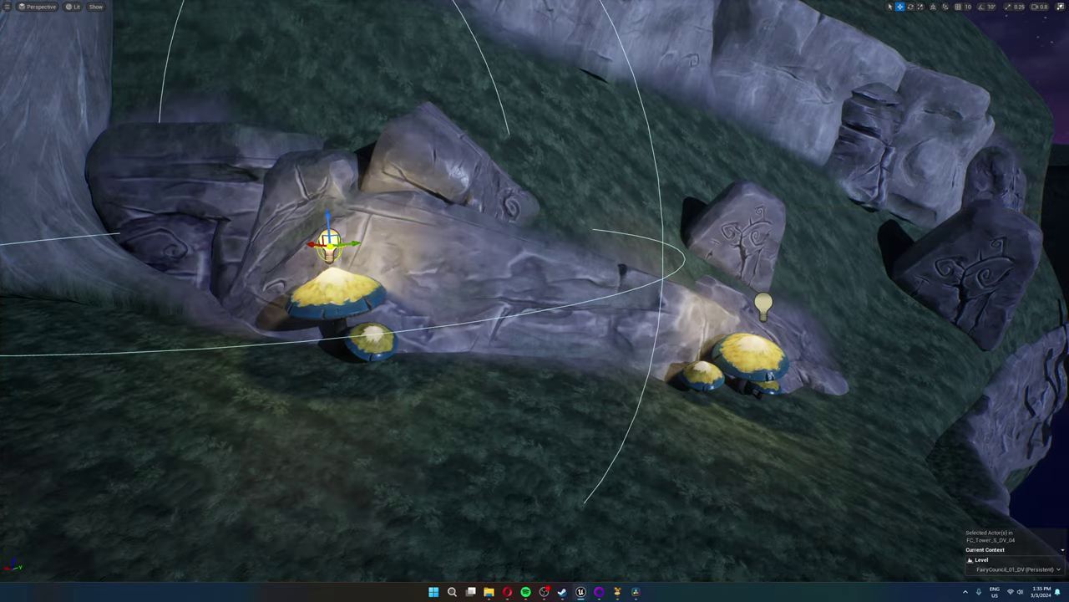
mouse_move(329, 242)
left_mouse_down()
mouse_move(521, 406)
mouse_move(984, 410)
mouse_move(376, 318)
mouse_move(322, 239)
left_mouse_up()
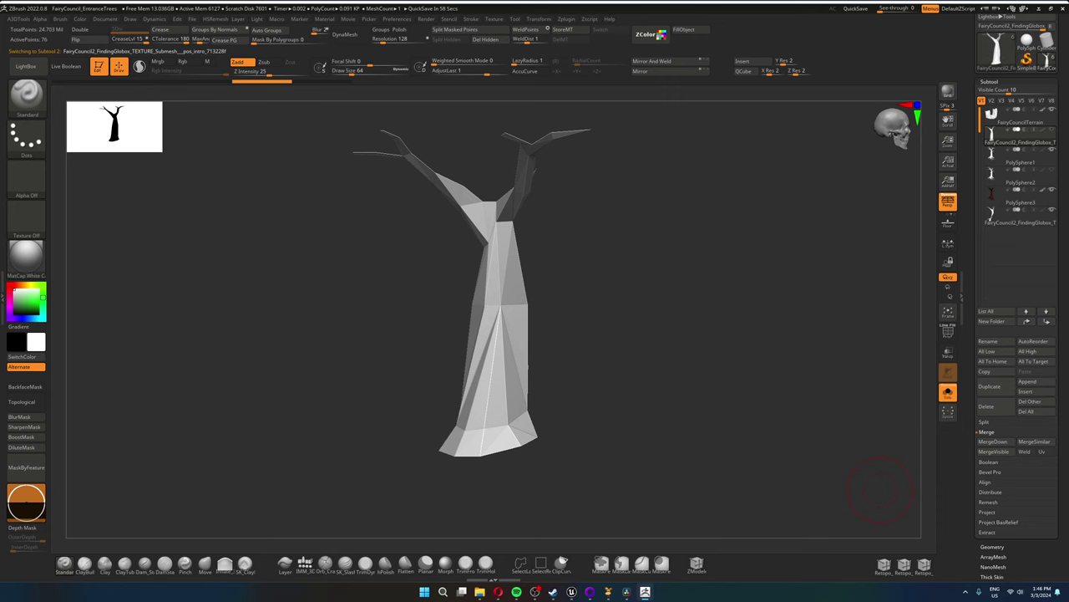
Step: Make PolySphere1 the active subtool in place of the low-poly tree
key("Down")
key("ctrl+shift")
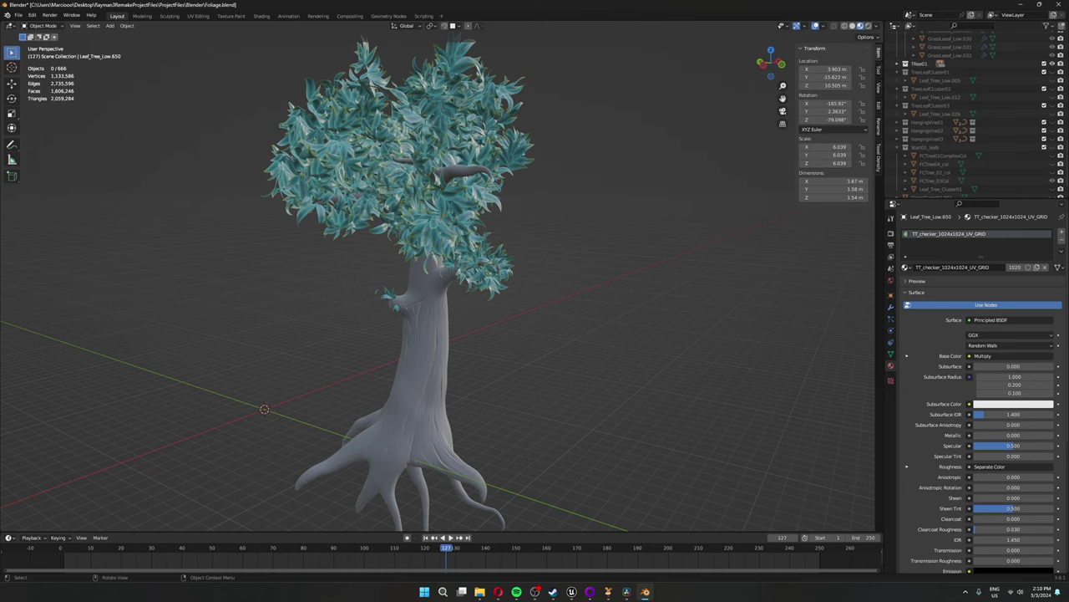
middle_click_drag(501, 334, 433, 325)
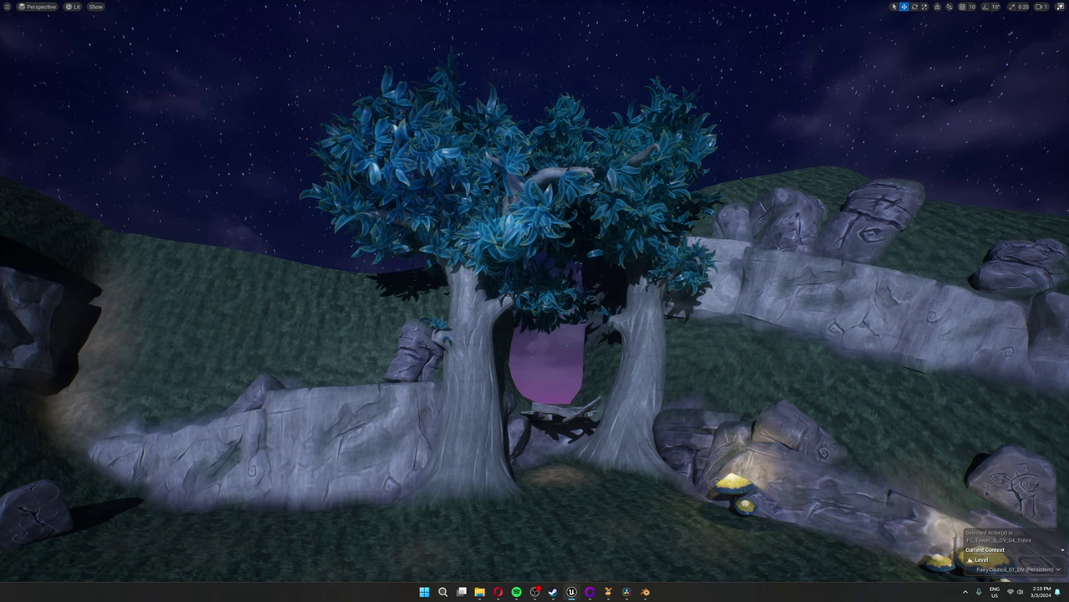
Step: Select the left blue-leaved tree and lift it slightly along Z on the hillside
left_click(468, 384)
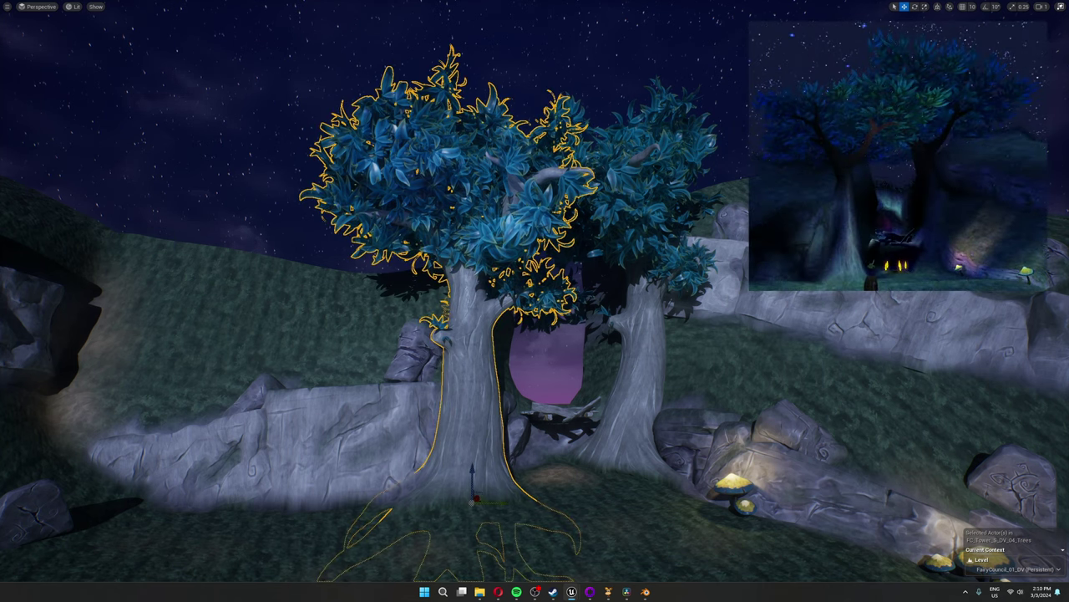
mouse_move(472, 489)
left_mouse_down()
mouse_move(471, 447)
mouse_move(472, 470)
left_mouse_up()
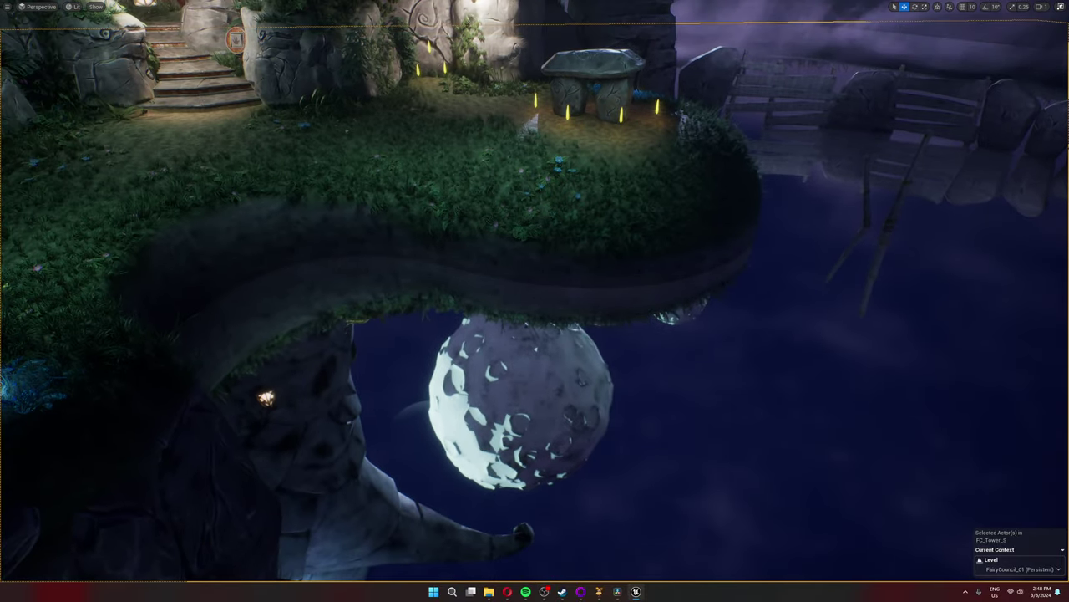
right_click(536, 304)
key("Escape")
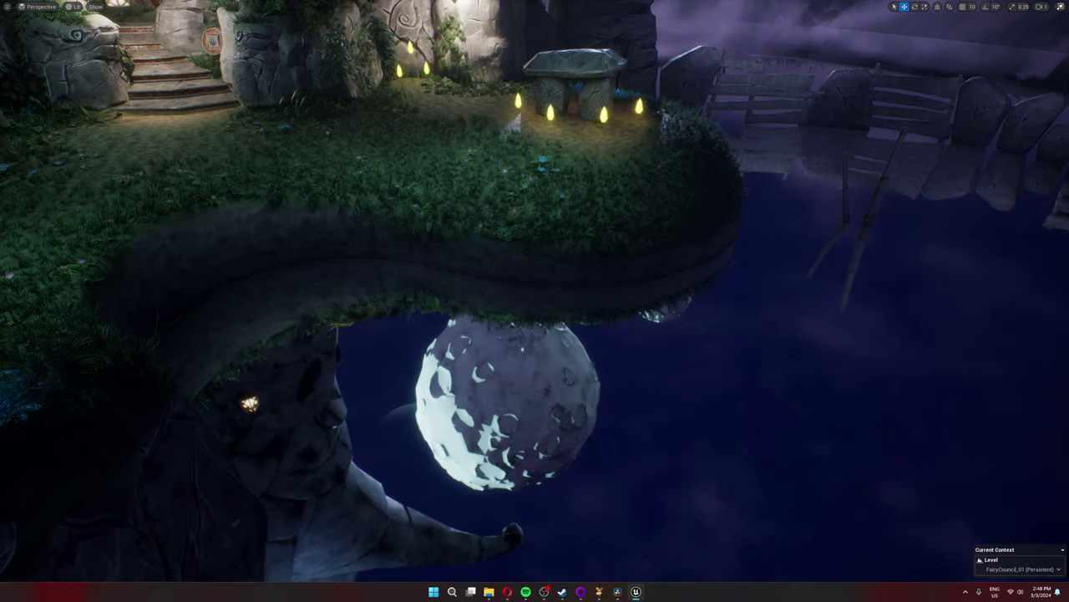
left_click_drag(317, 338, 404, 267)
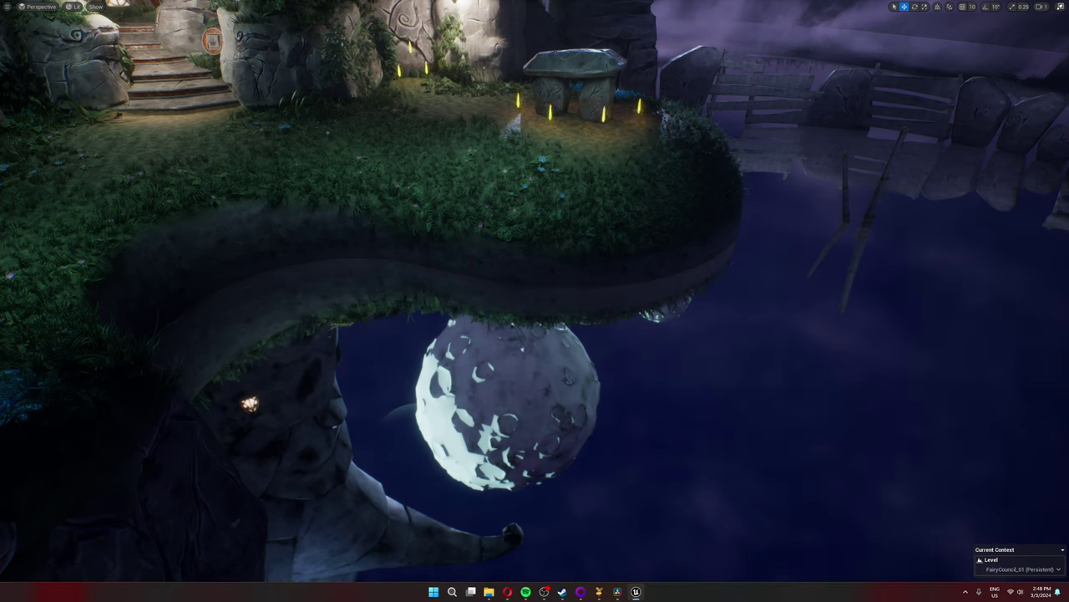
key("w")
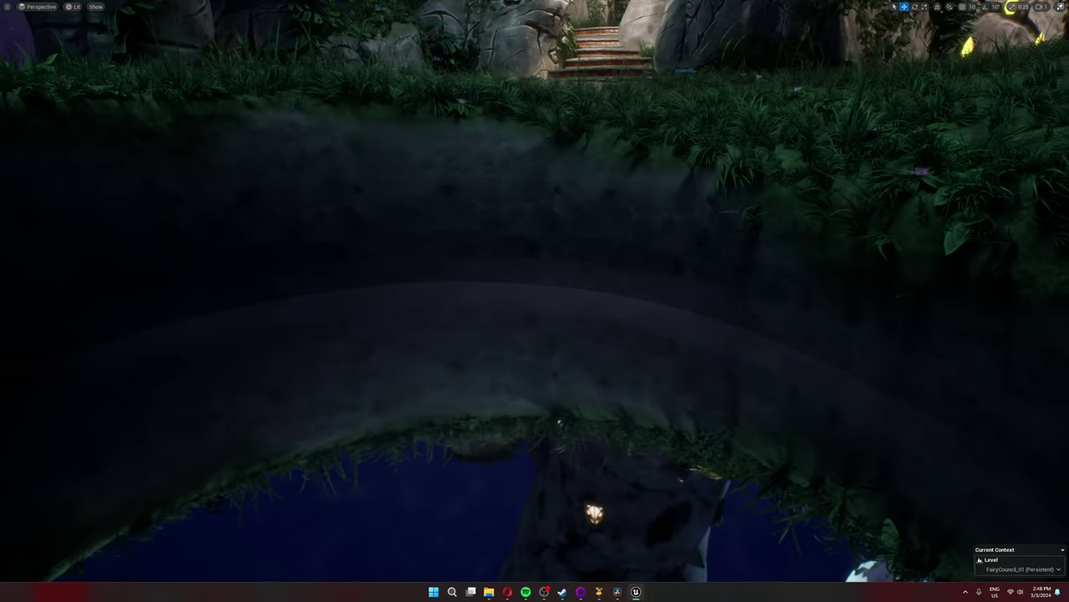
key("w")
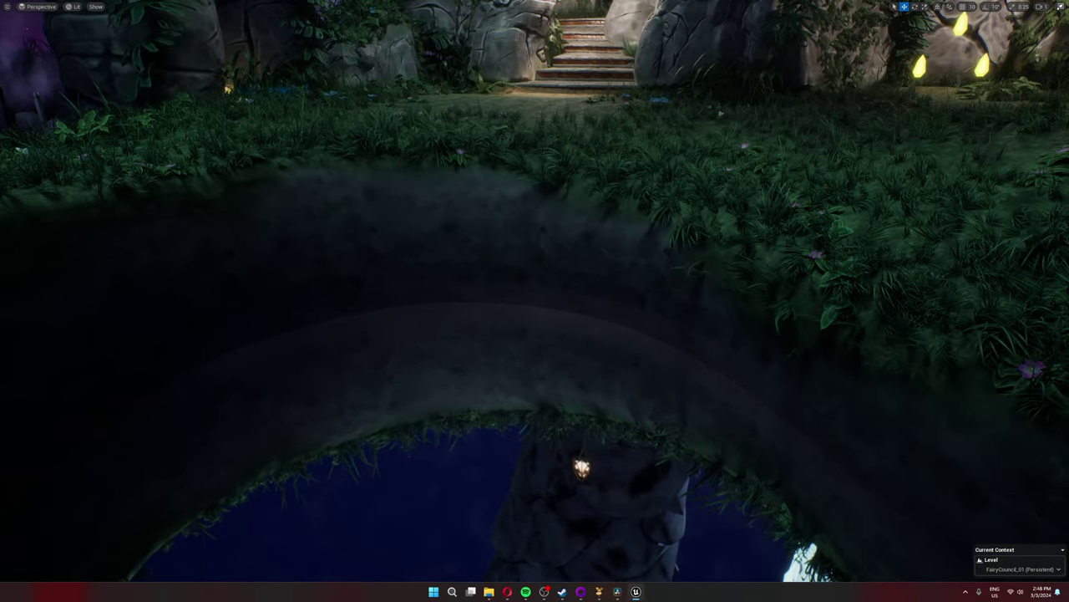
key("w")
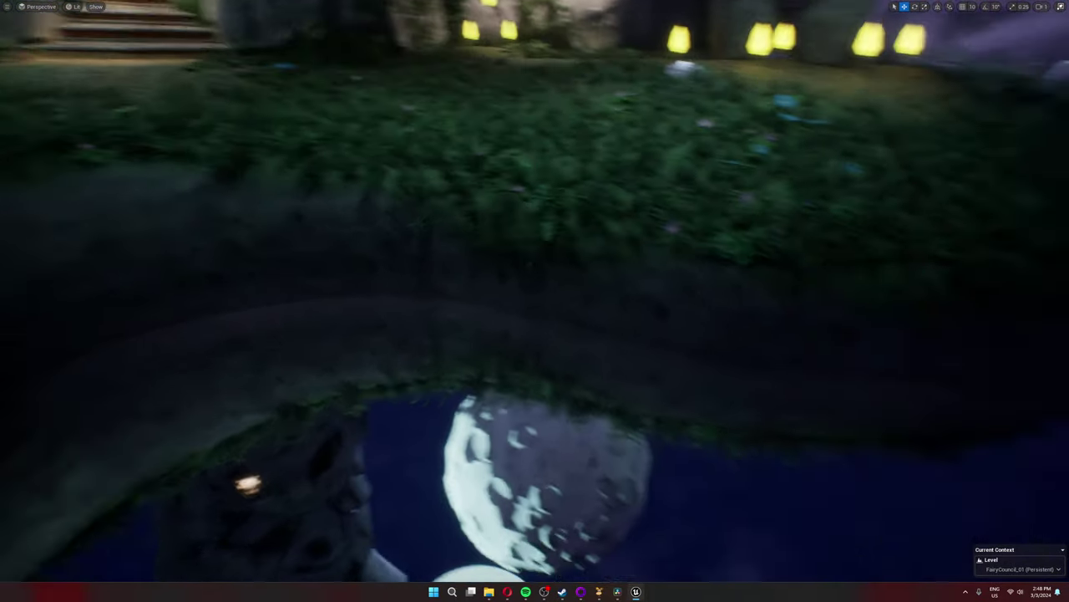
key("w")
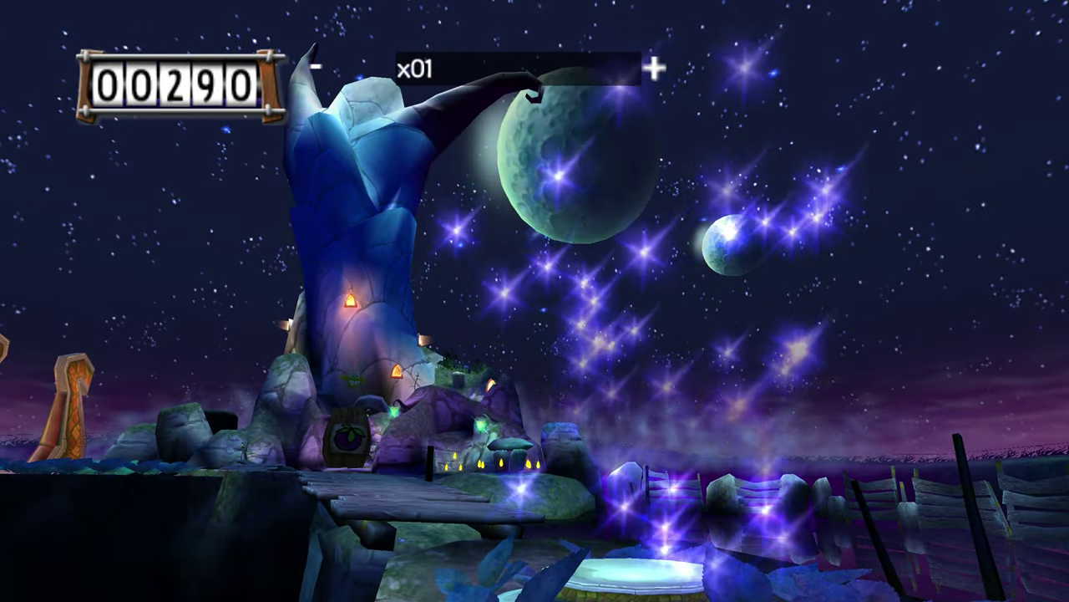
Step: Walk Rayman from the glowing pad across the wooden bridge onto the grassy platform
key("Up")
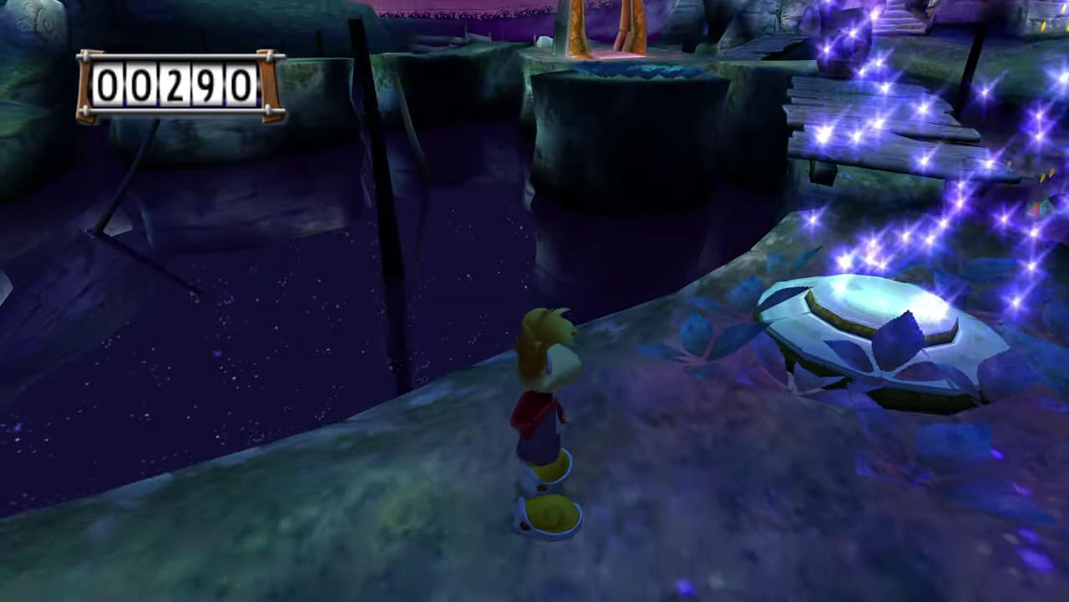
key("Up")
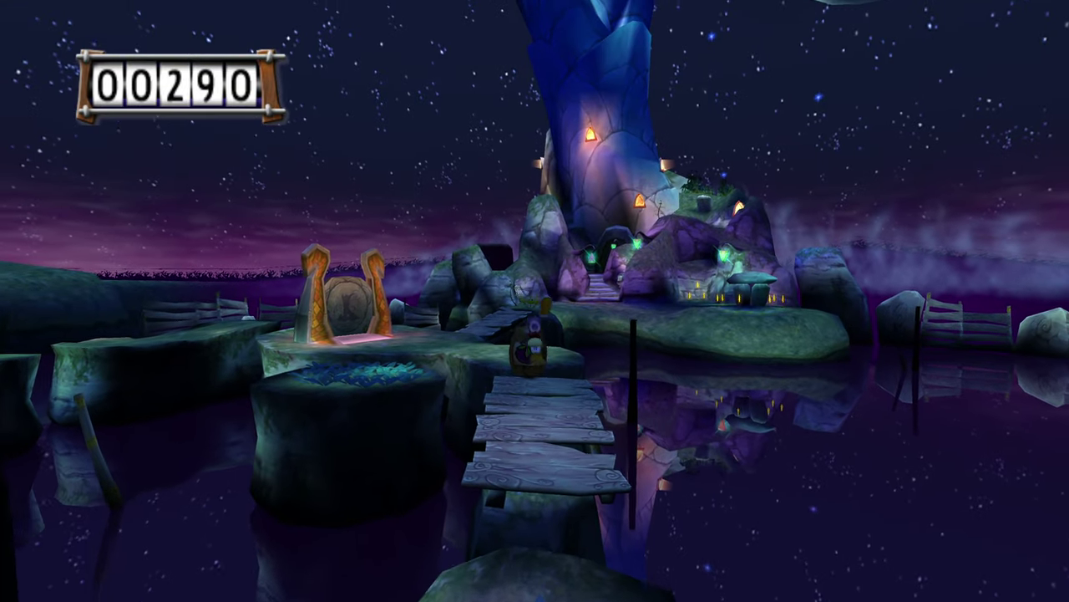
key("Up")
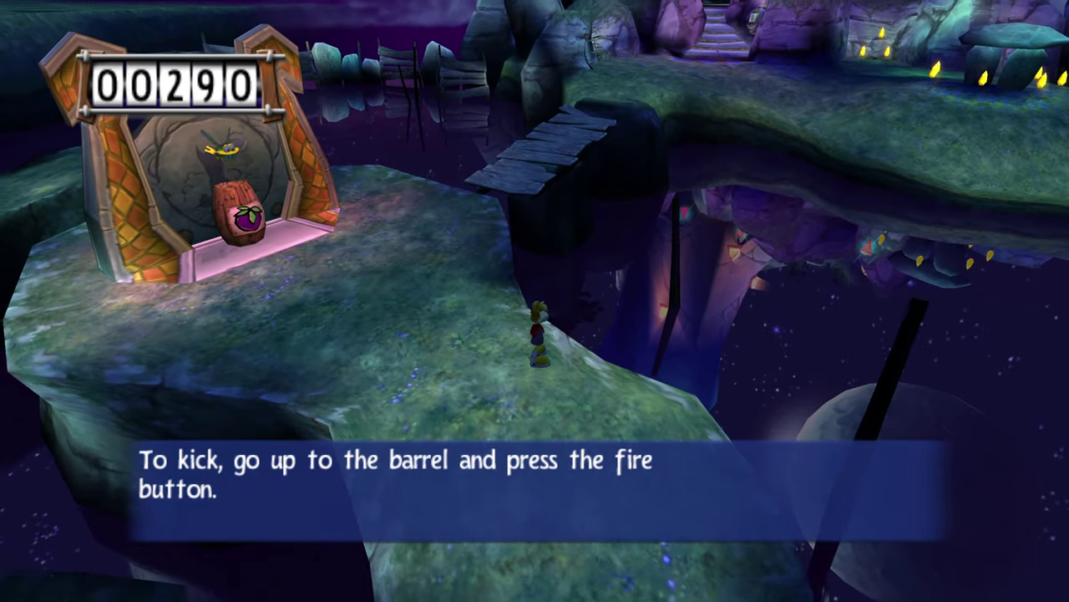
Step: Switch to first-person view toward the tower and moons, then tilt down to the bridge
key("Home")
key("Left")
key("Down")
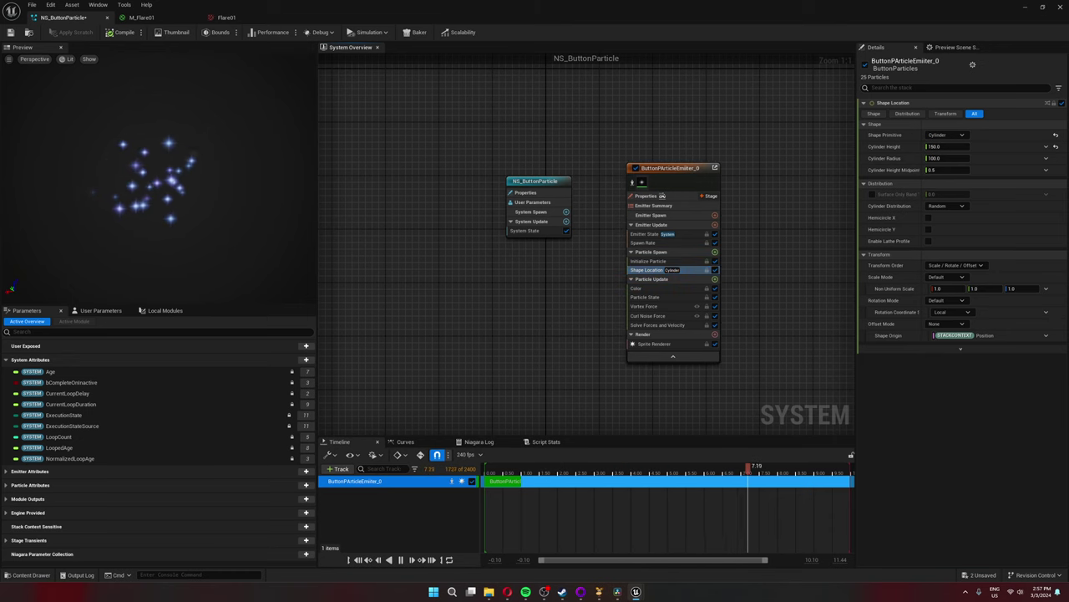
Step: Inspect the Flare01 texture, then NS_ButtonParticle's Color, Vortex Force and Curl Noise Force modules
left_click(229, 17)
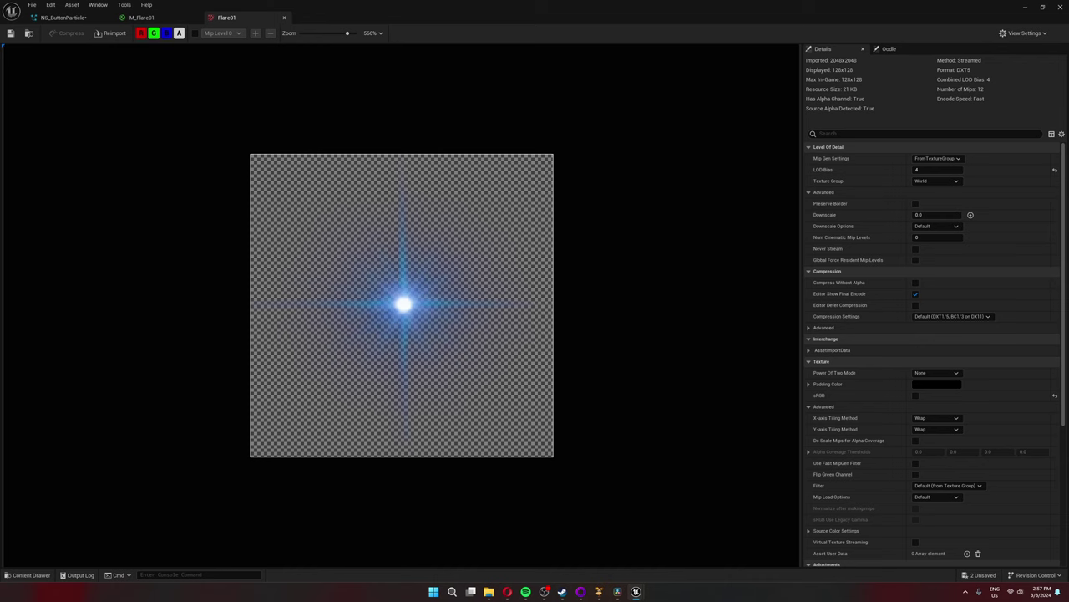
left_click(62, 18)
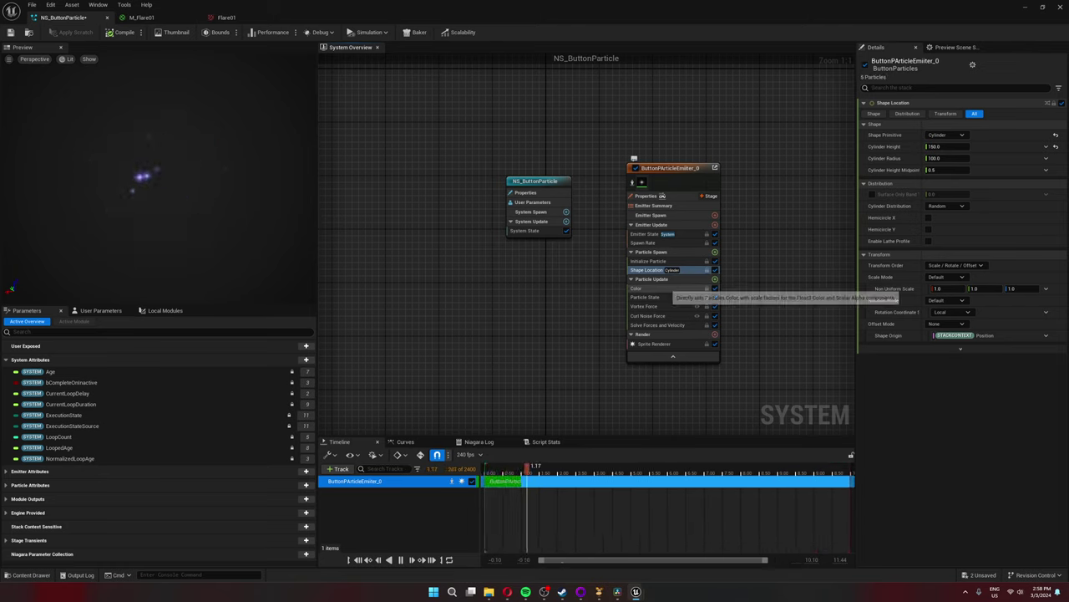
left_click(660, 288)
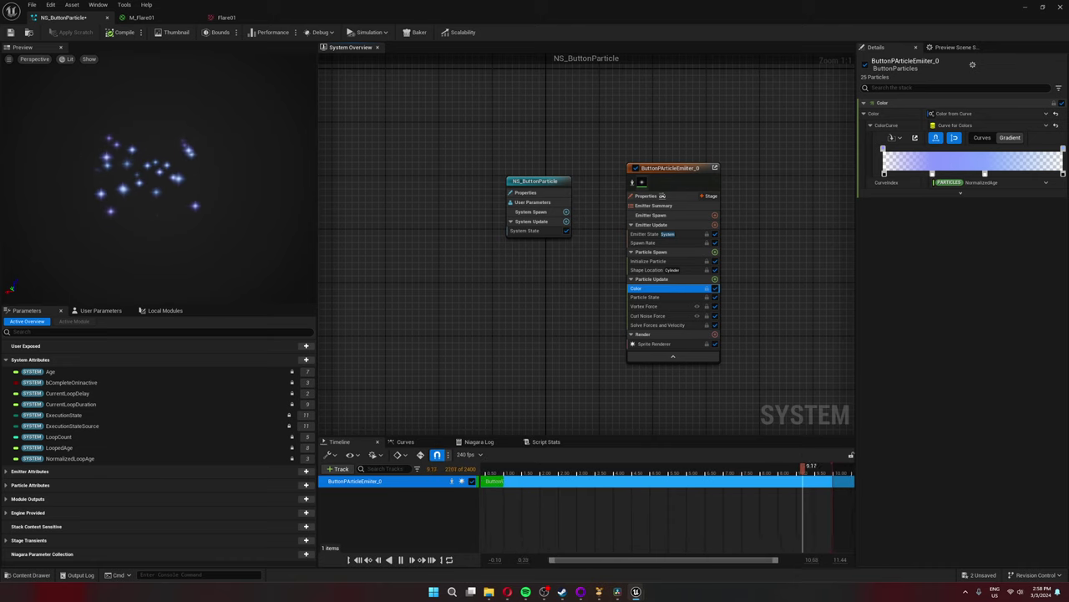
left_click(645, 306)
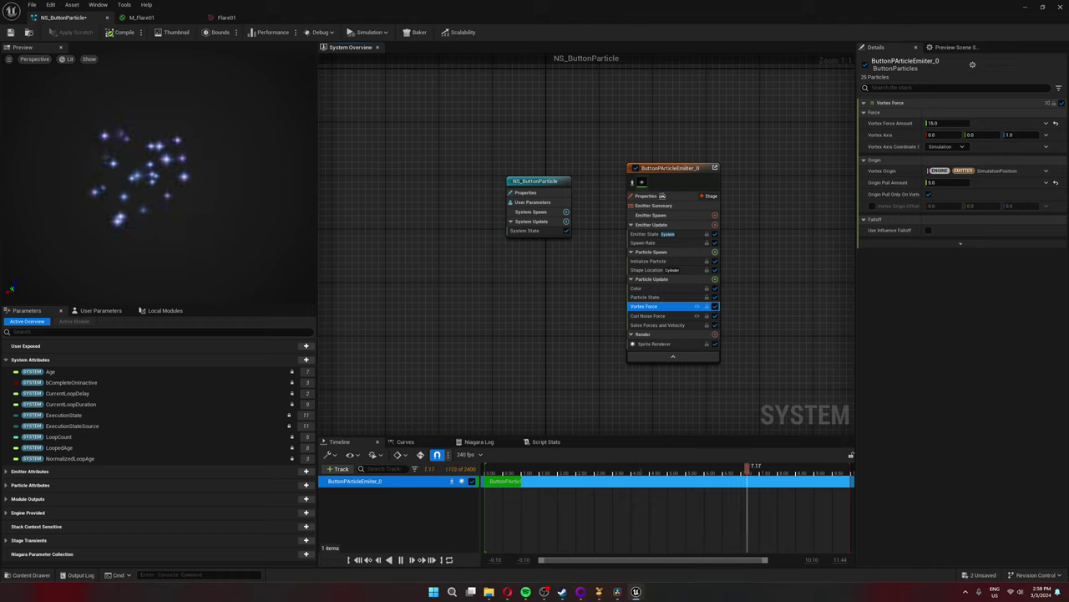
left_click(656, 316)
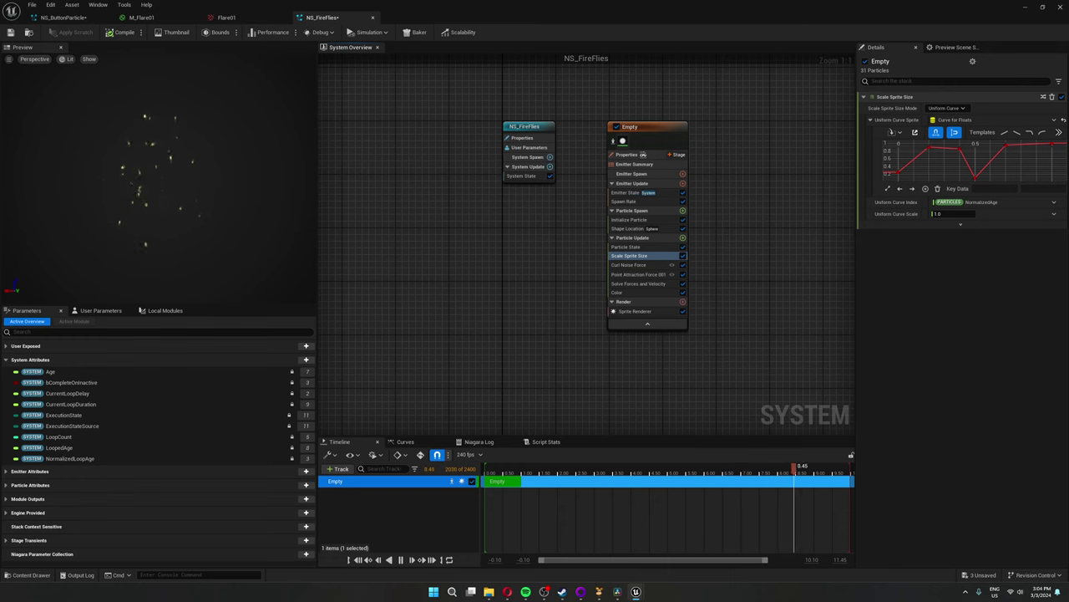
Step: Inspect the fireflies' Sprite Renderer, spherical Shape Location and Scale Sprite Size curve
left_click(661, 311)
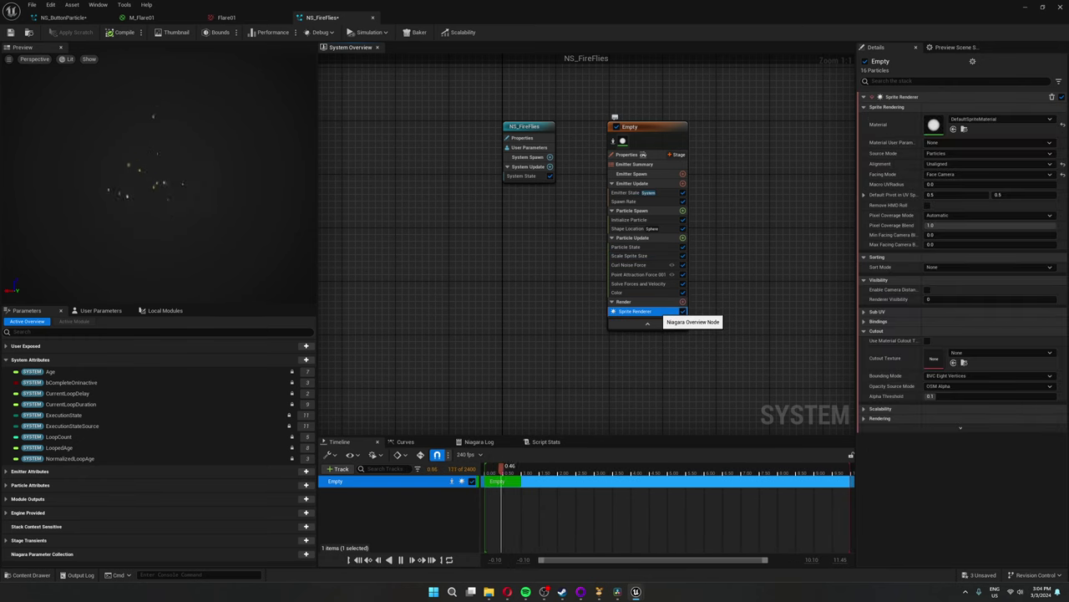
left_click(631, 228)
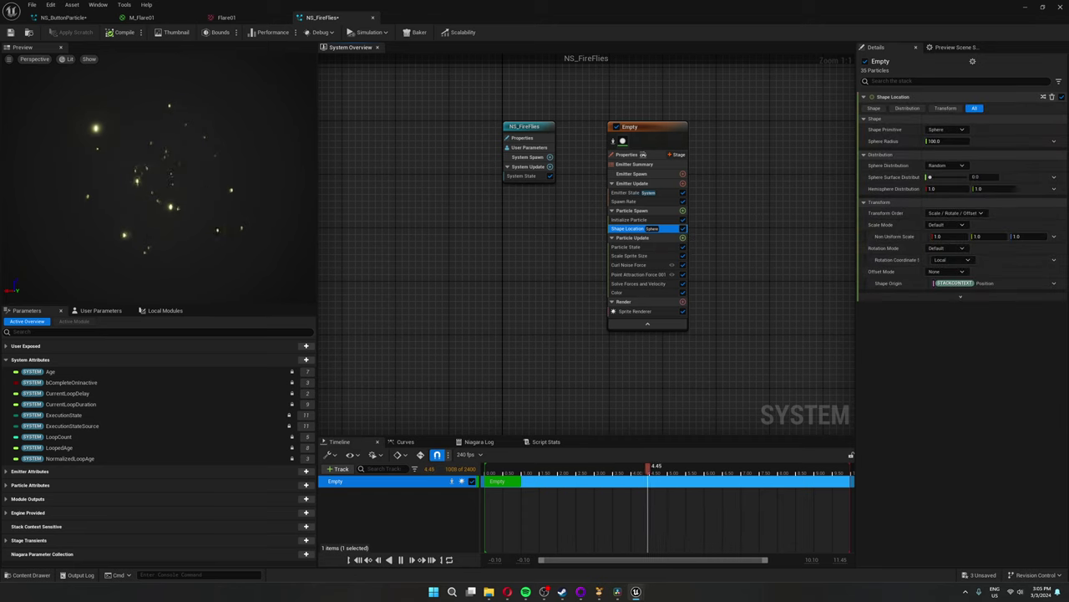
left_click(645, 255)
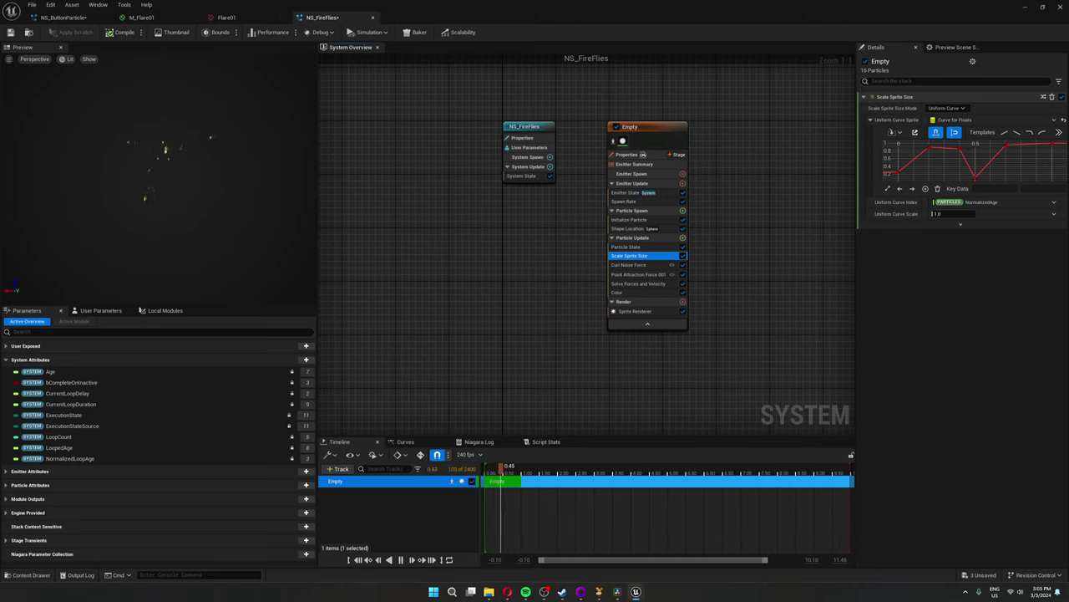
Step: Step through the Curl Noise Force, Point Attraction Force 001 and Color settings
key("Down")
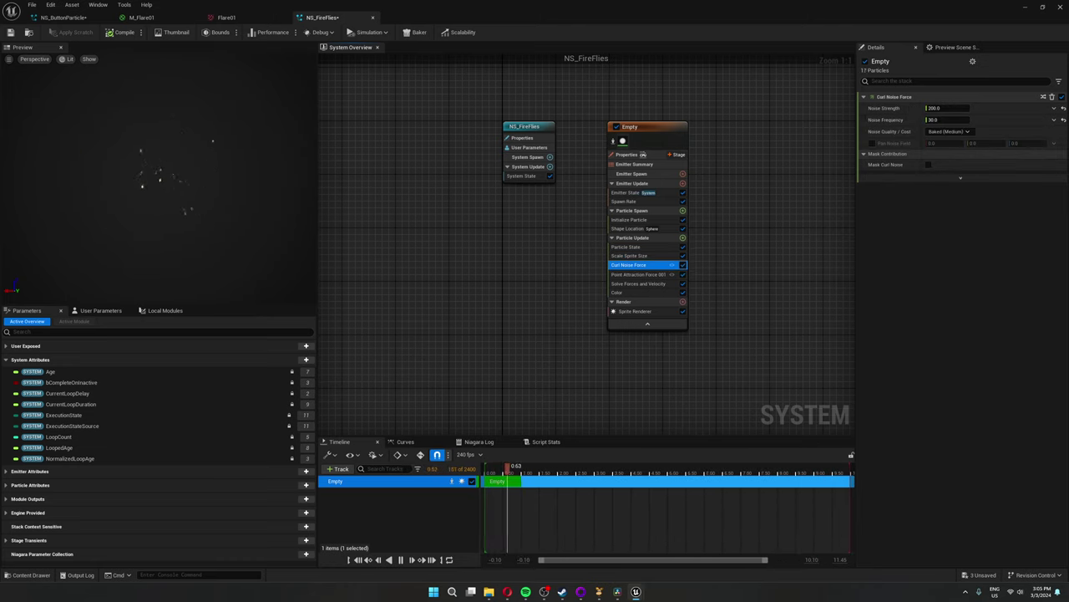
key("Down")
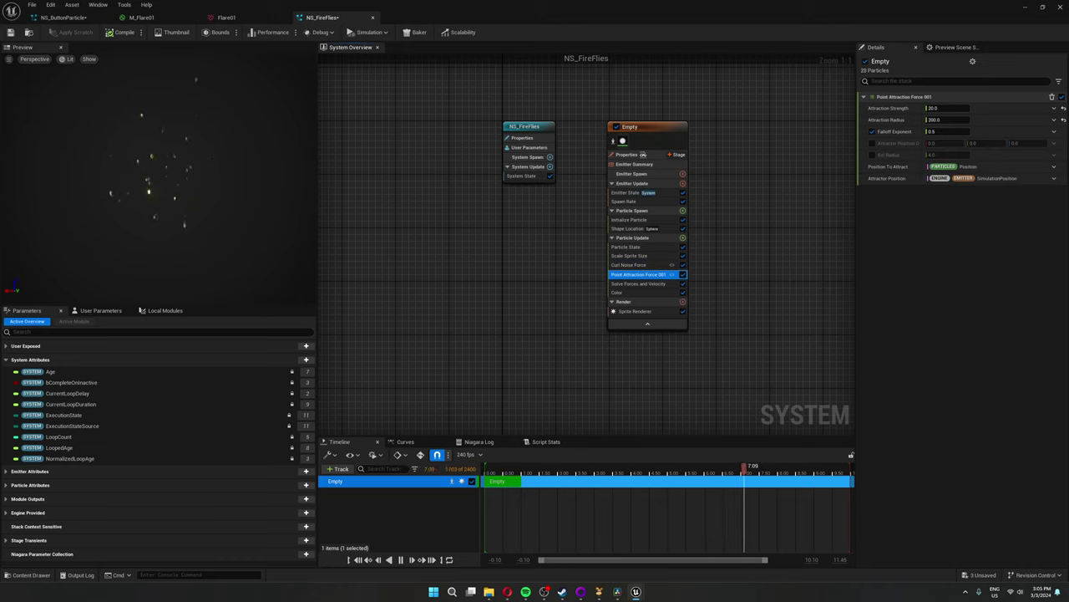
key("Down")
key("Down")
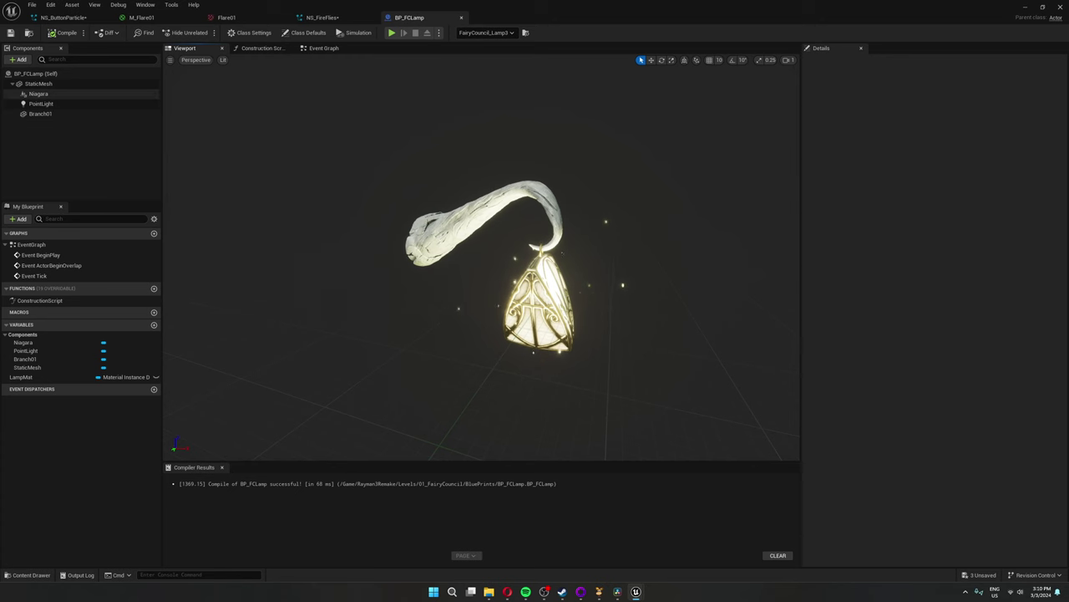
Step: Select the Niagara particle component in the Components panel to view its properties
left_click(39, 94)
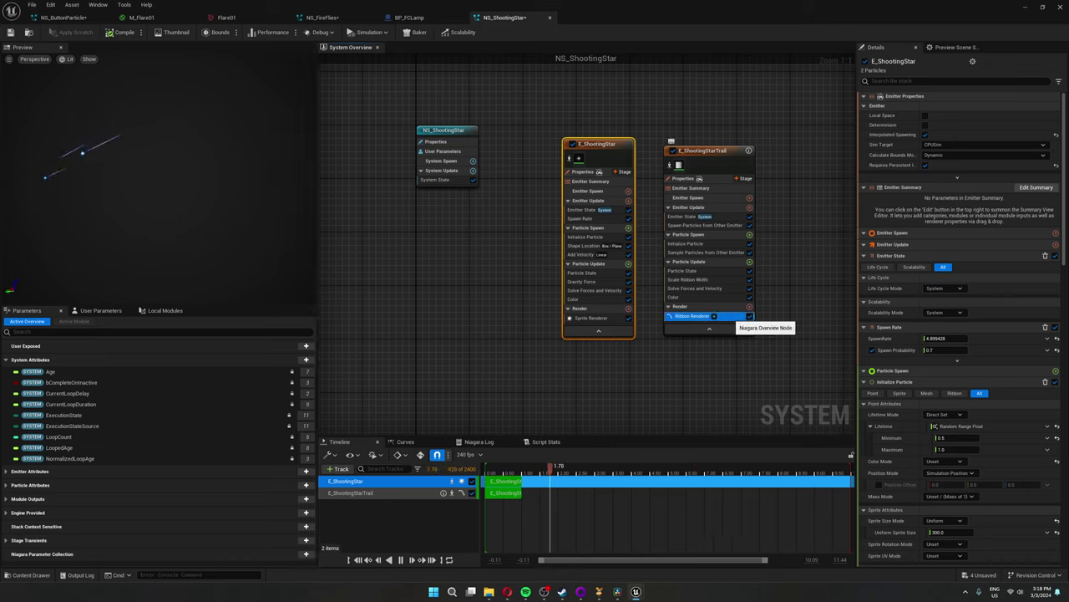
Step: Review the trail's Ribbon Renderer and spawning, then the star's lifetime, plane spawn, velocity and gravity
left_click(728, 317)
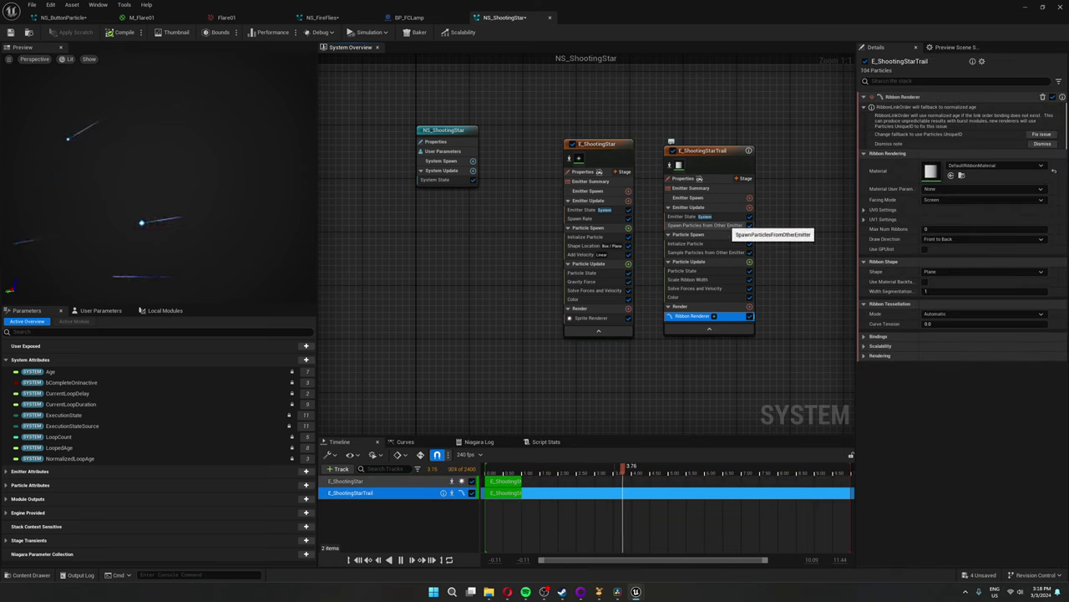
left_click(725, 225)
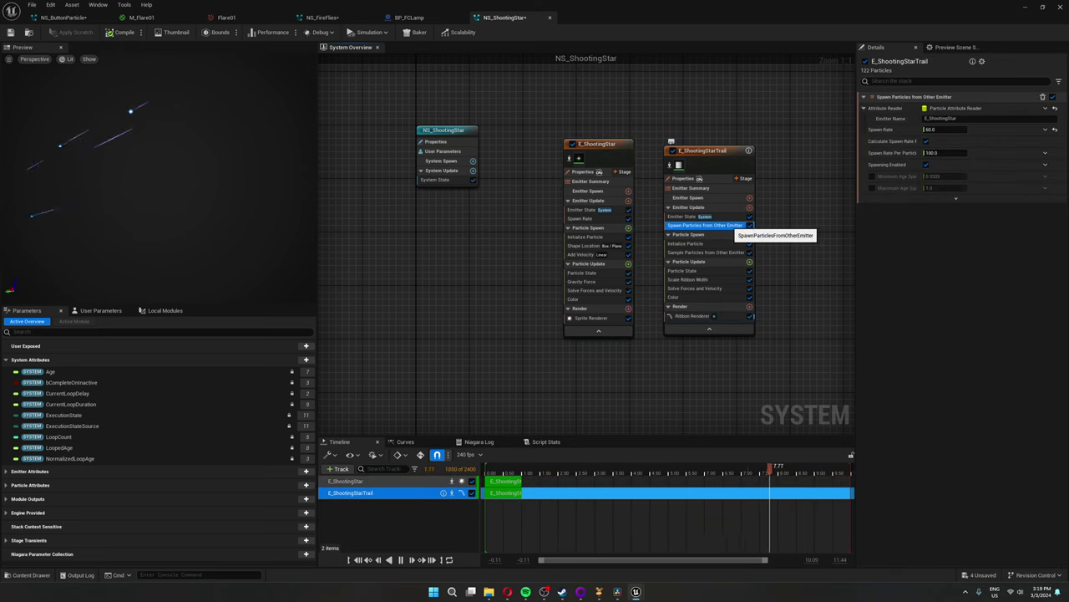
left_click(585, 237)
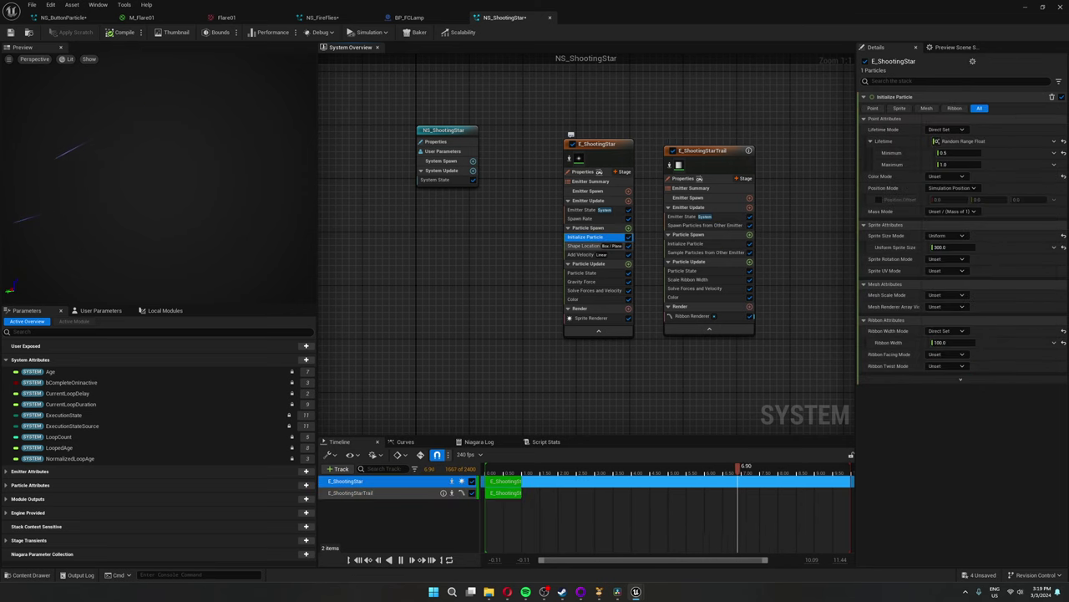
left_click(584, 246)
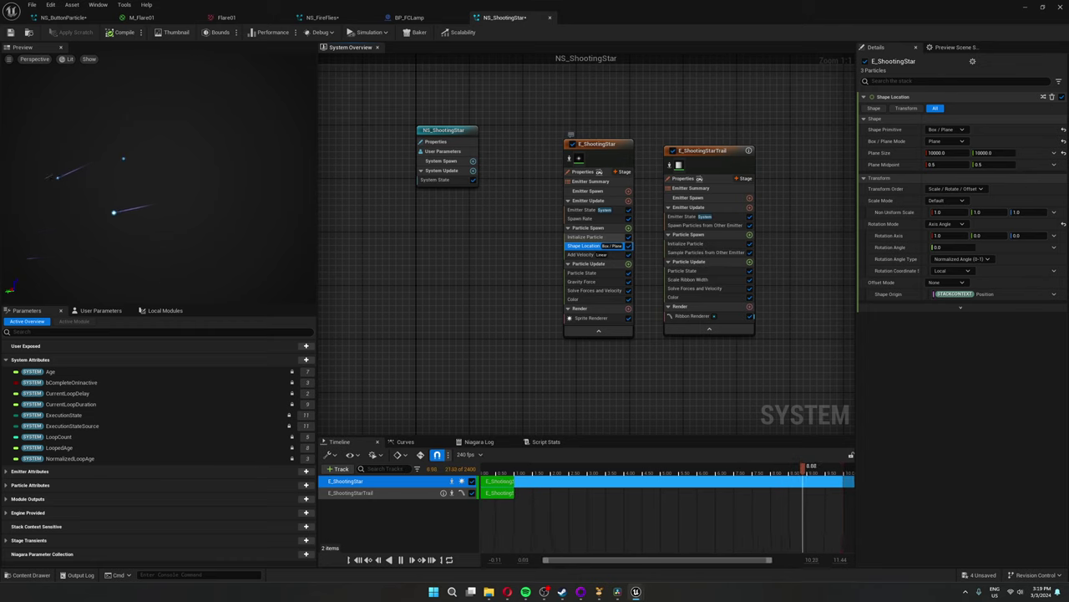
left_click(589, 254)
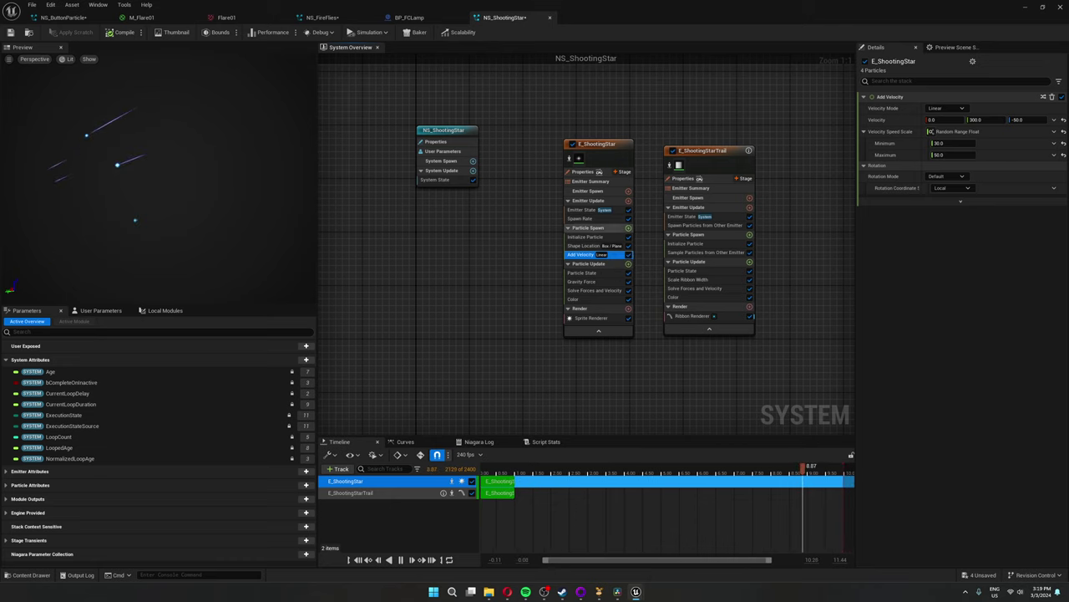
left_click(585, 281)
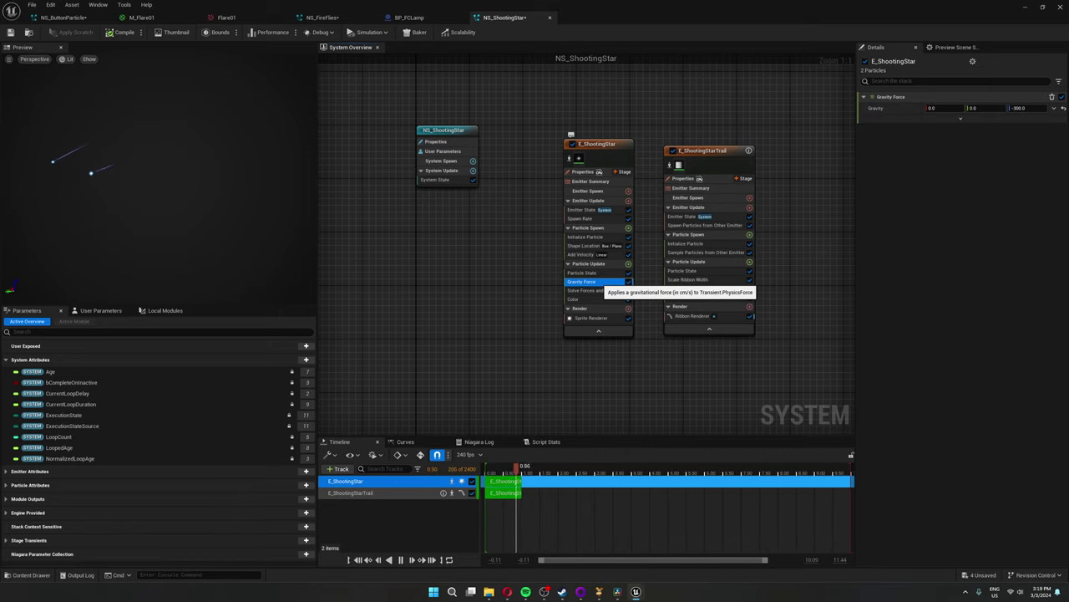